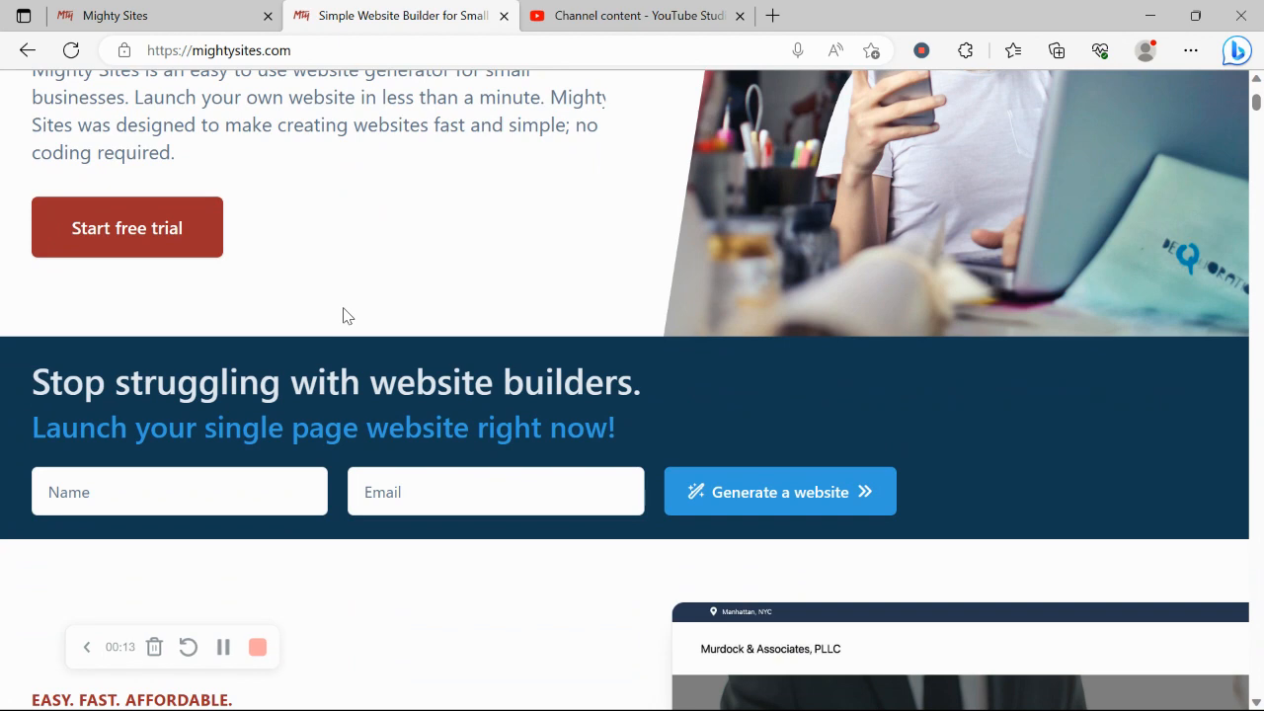
# Step: Scroll down through the mightysites.com homepage to review its product features
pyautogui.scroll(-3, 344, 314)
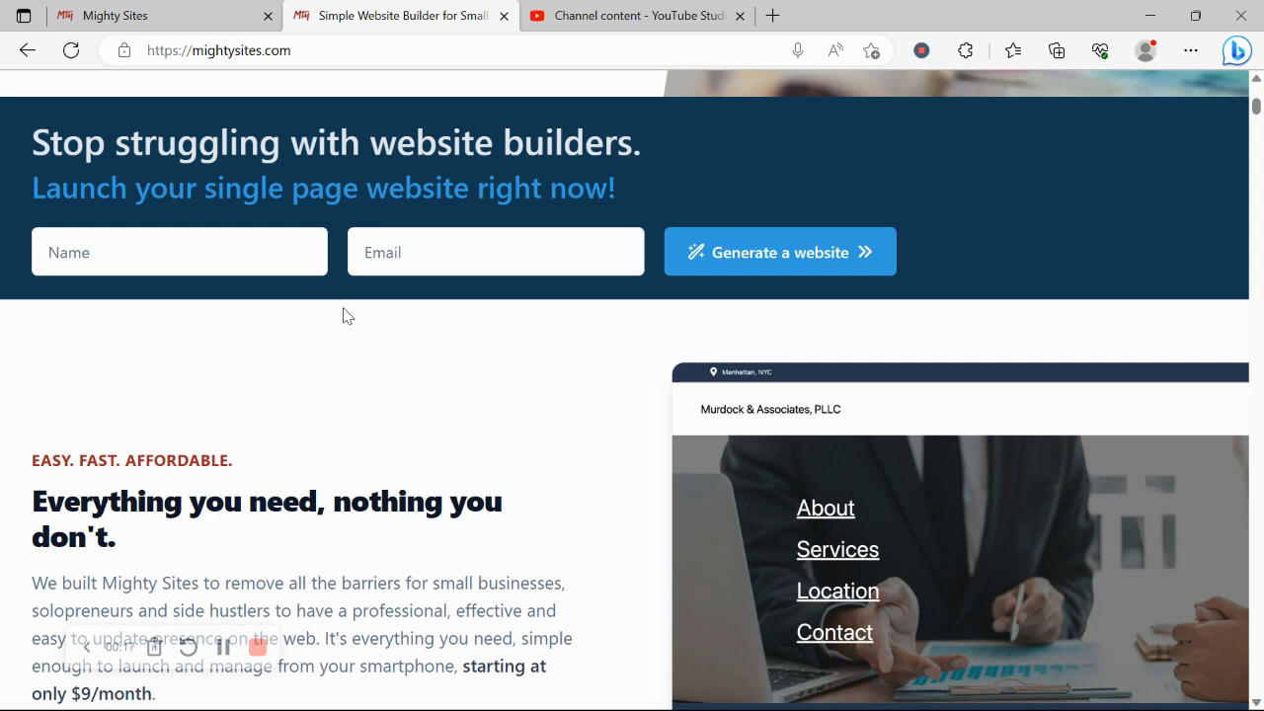
pyautogui.scroll(-2, 345, 314)
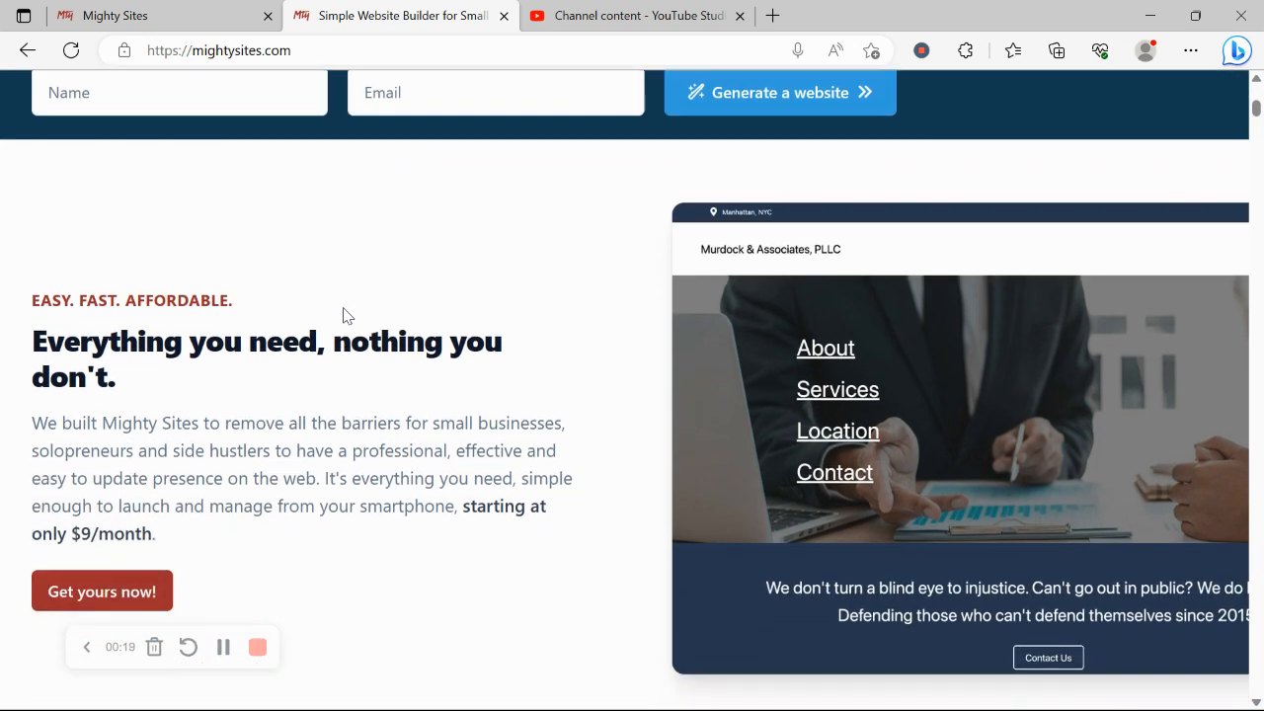
pyautogui.scroll(-1, 345, 314)
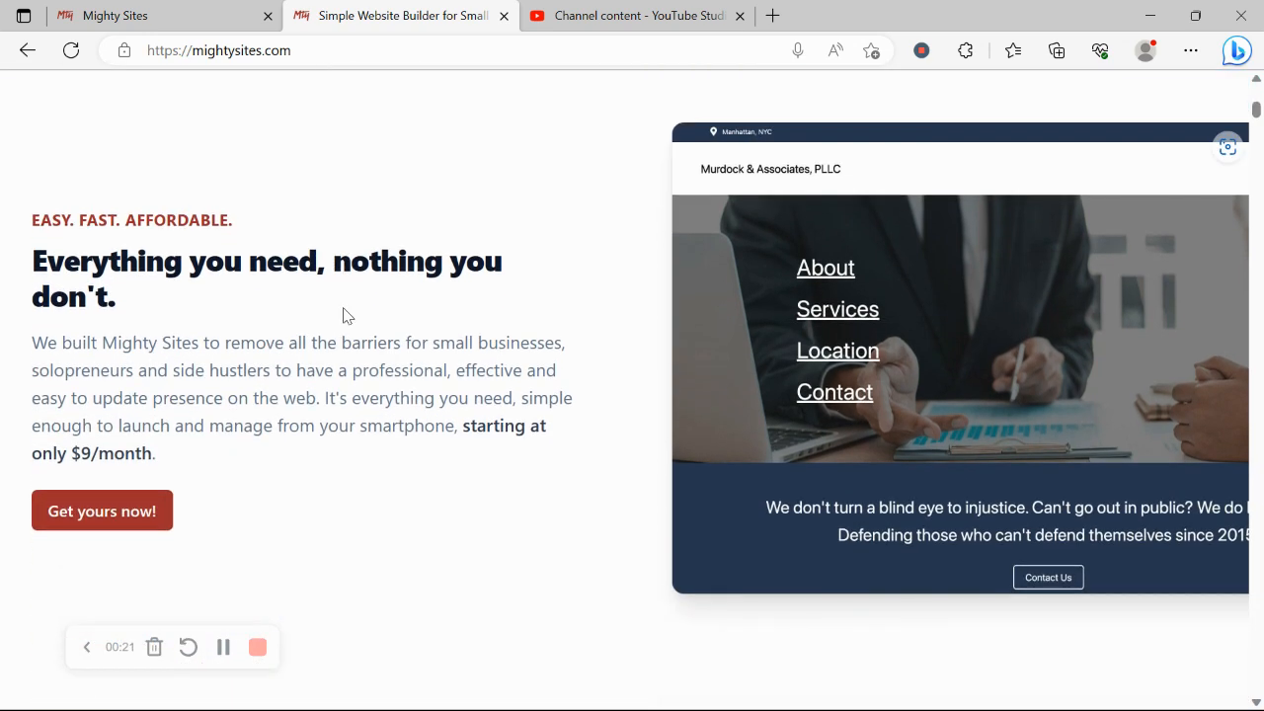
pyautogui.scroll(-2, 344, 314)
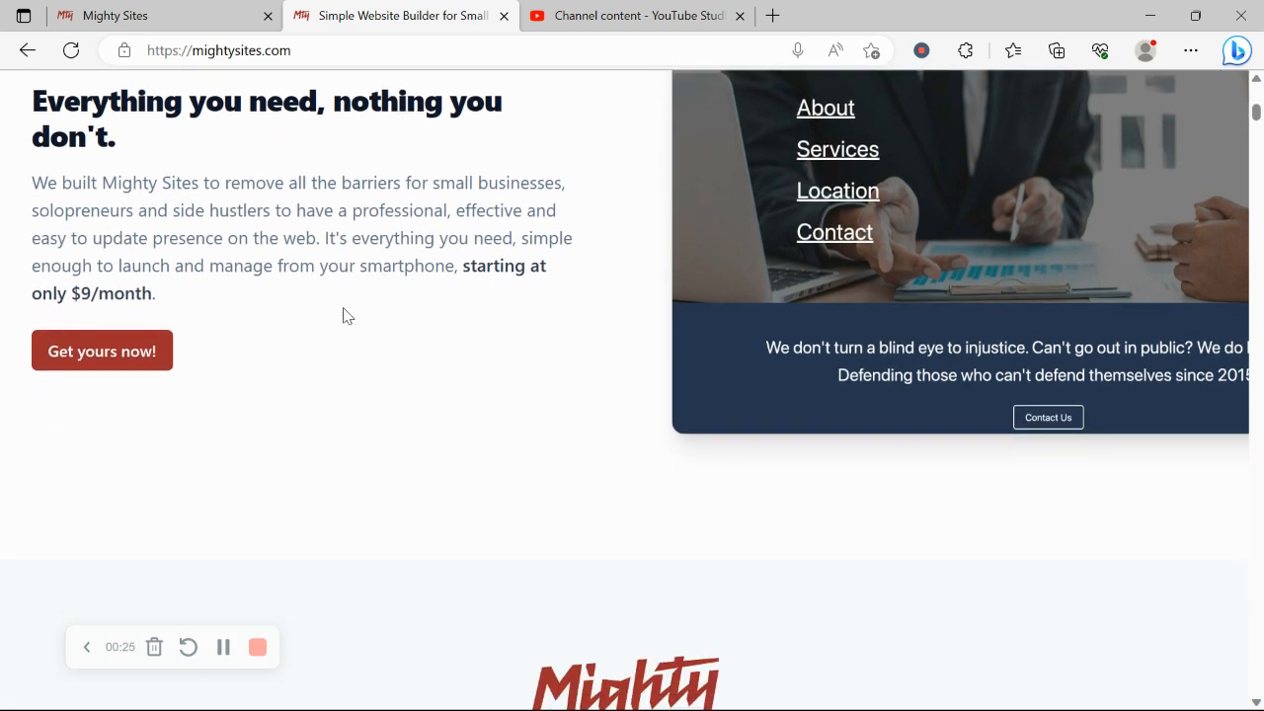
pyautogui.scroll(-1, 344, 314)
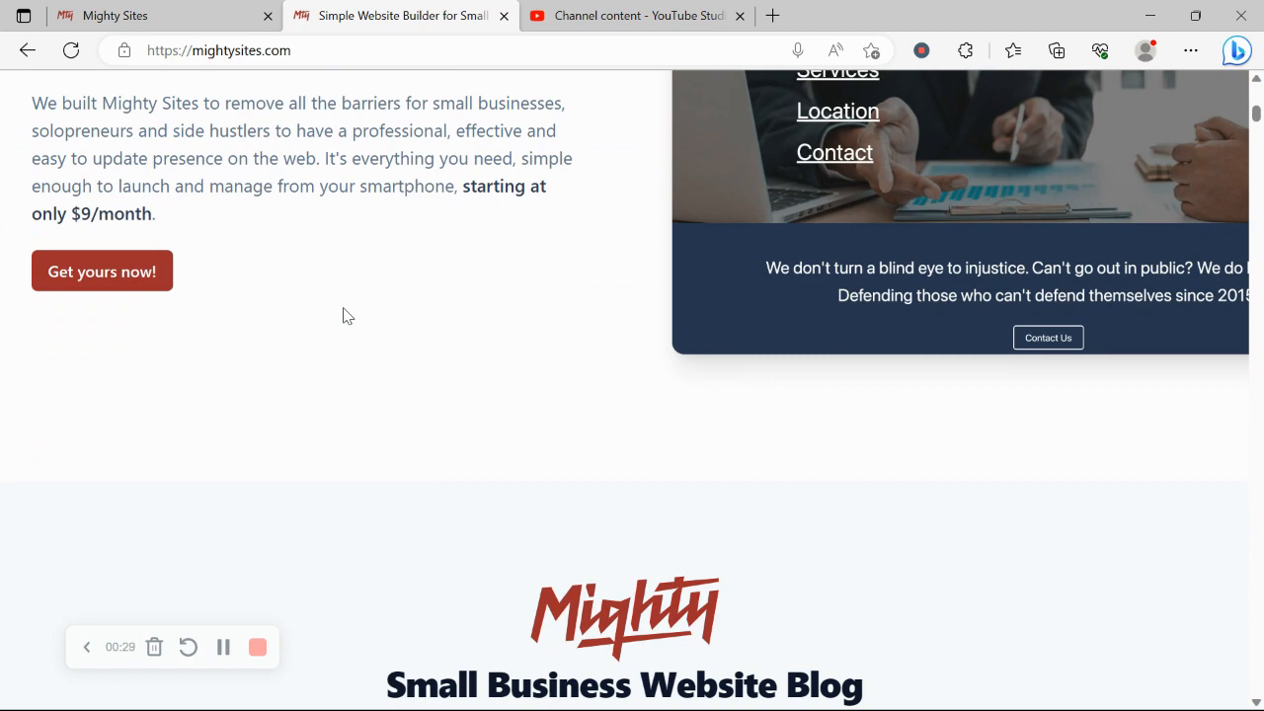
pyautogui.scroll(-4, 344, 314)
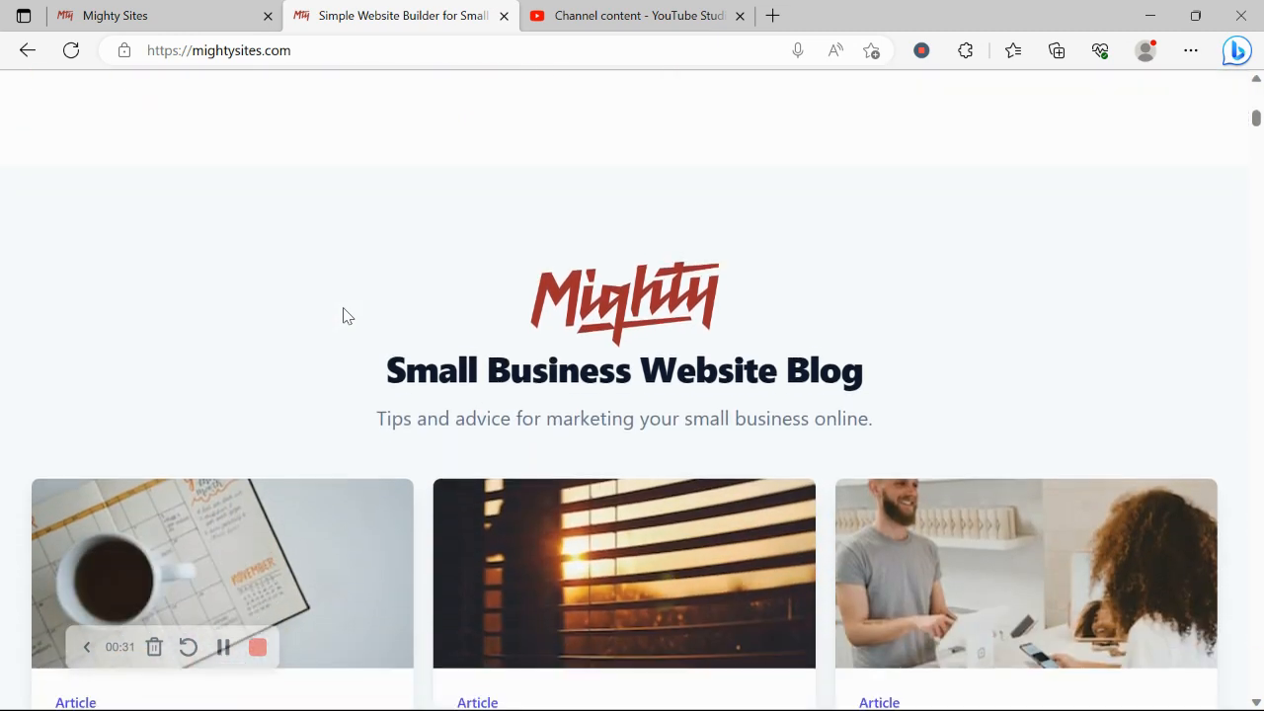
pyautogui.scroll(-4, 344, 314)
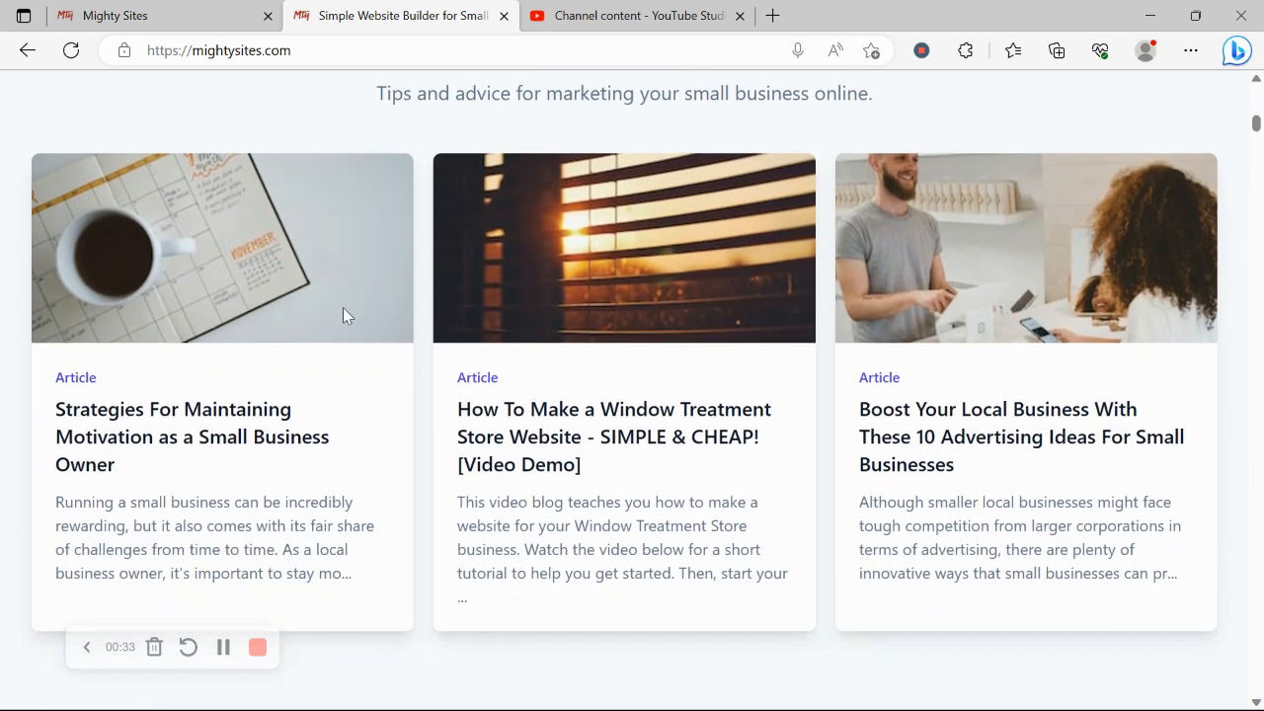
pyautogui.scroll(-6, 344, 314)
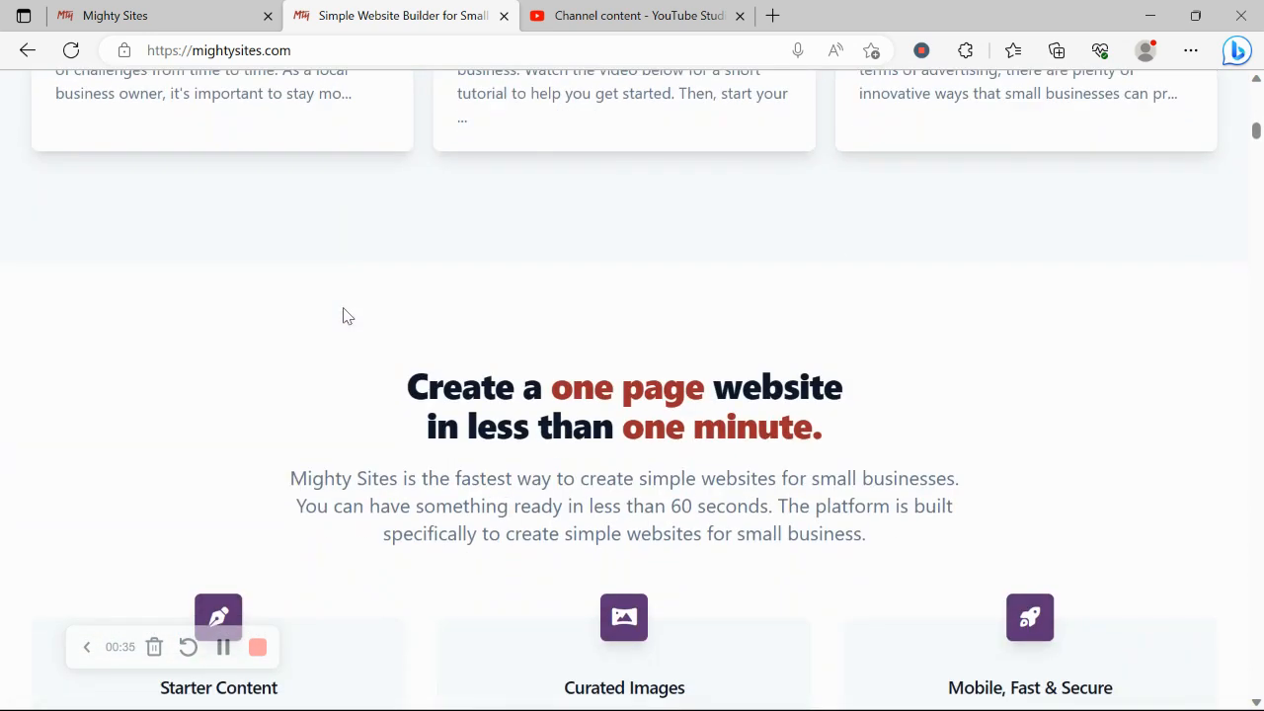
# Step: Finish reading the homepage, then go to the Mighty Sites new-site template picker
pyautogui.moveTo(408, 385); pyautogui.dragTo(860, 429)
pyautogui.click(248, 502)
pyautogui.scroll(-1, 247, 502)
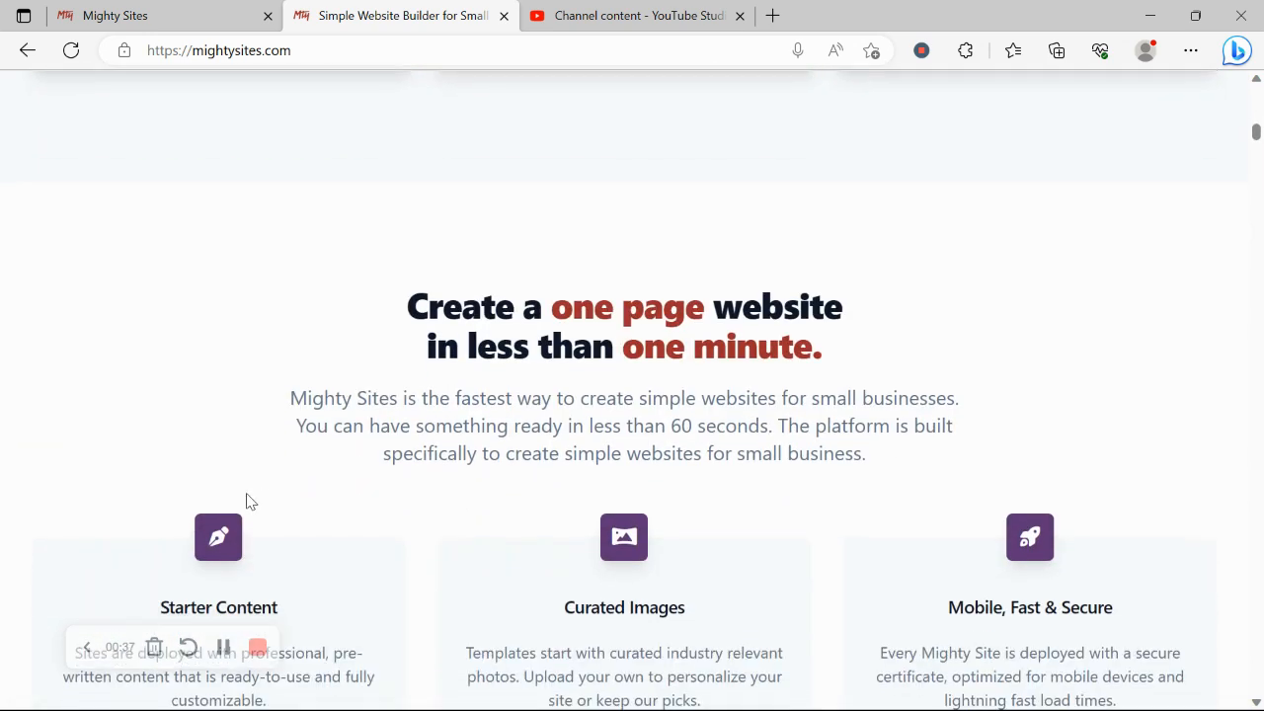
pyautogui.scroll(-5, 247, 499)
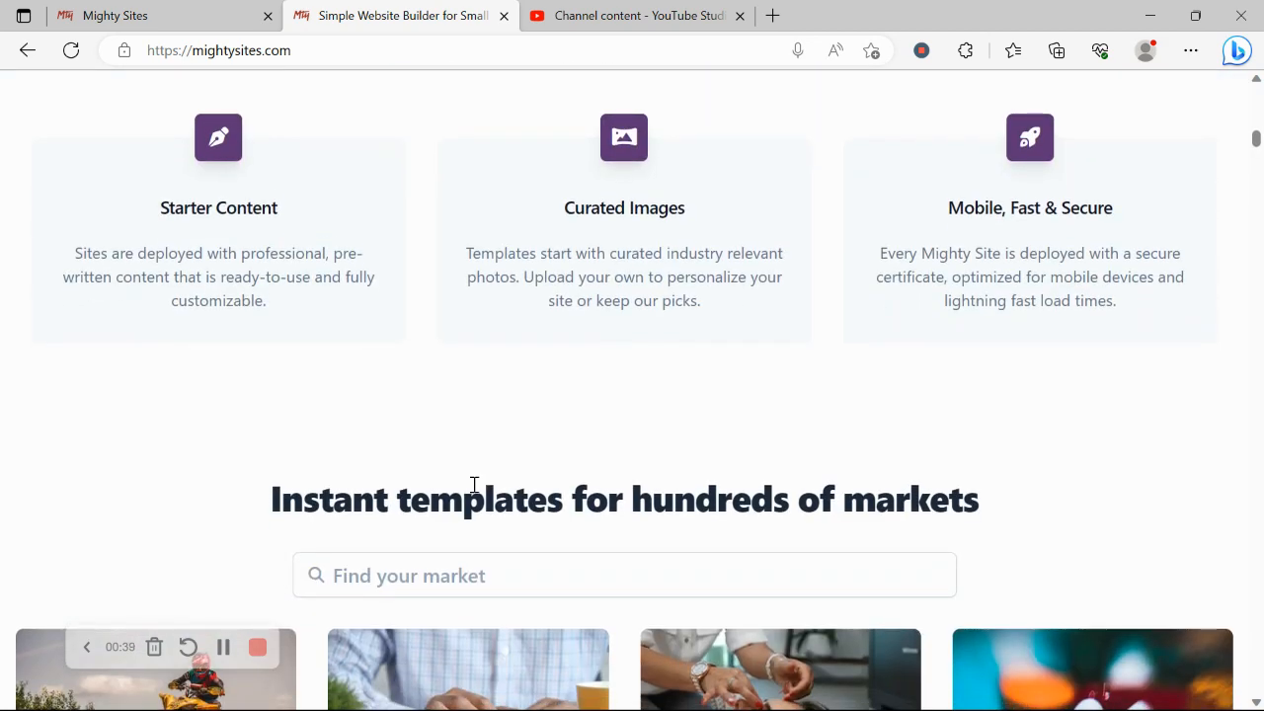
pyautogui.tripleClick(474, 485)
pyautogui.click(156, 8)
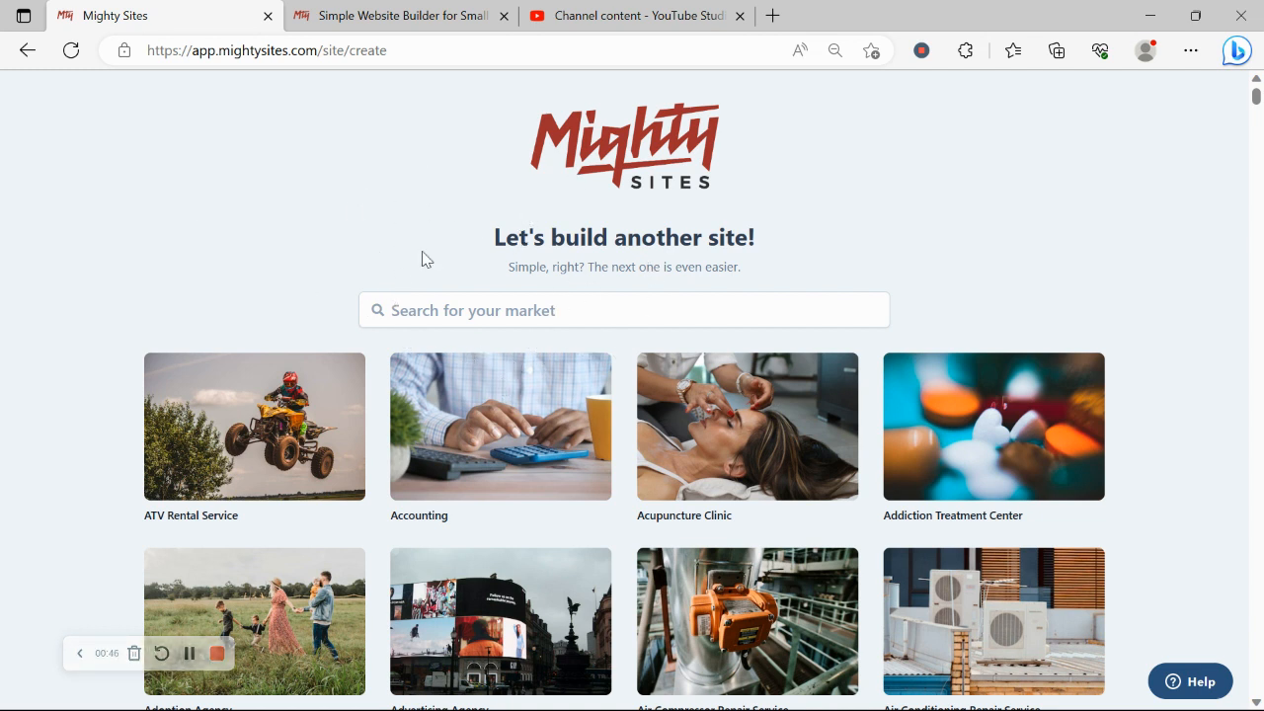
# Step: Search the market templates for 'wedd' and choose Wedding Dress Rental Service
pyautogui.scroll(-2, 352, 212)
pyautogui.scroll(-5, 351, 212)
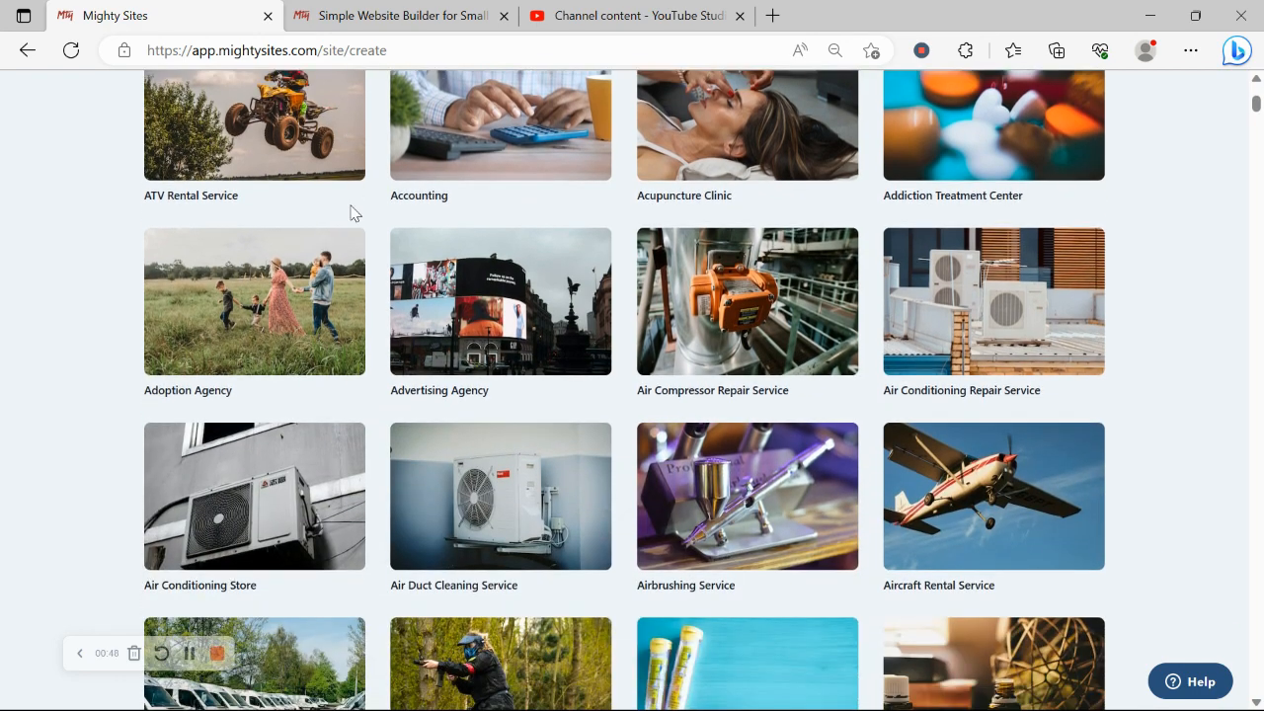
pyautogui.scroll(5, 351, 213)
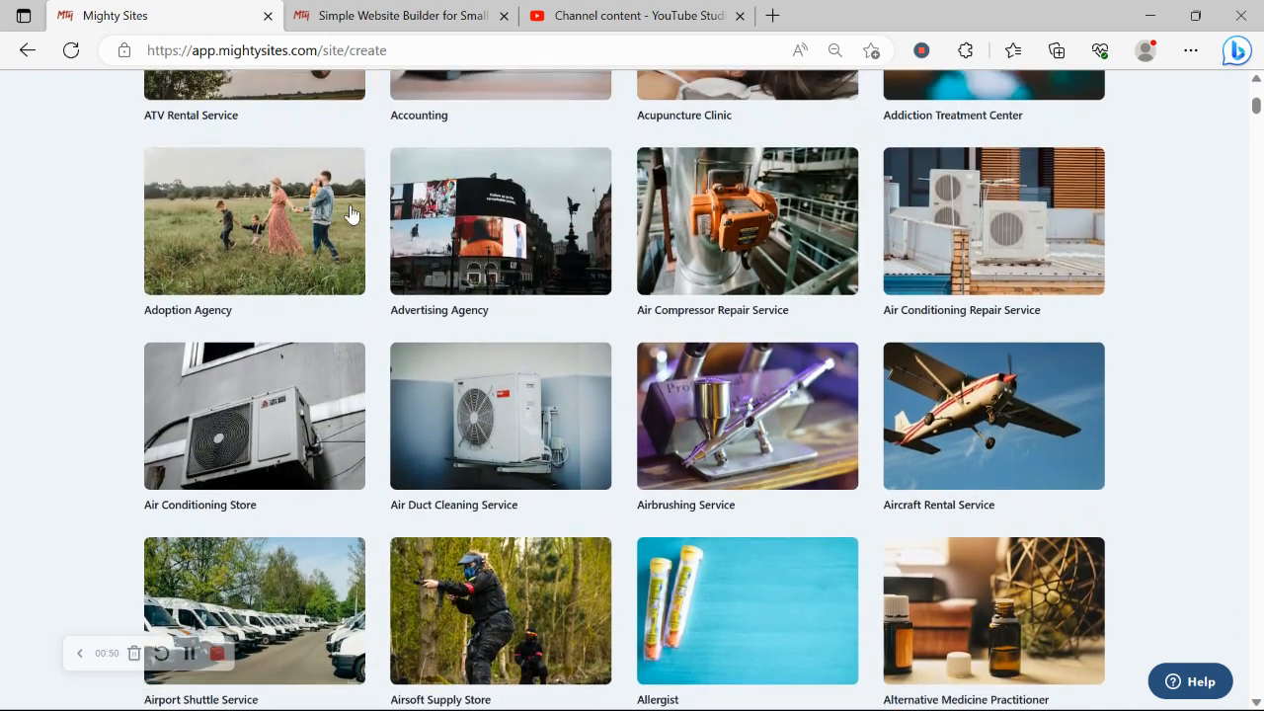
pyautogui.scroll(2, 352, 212)
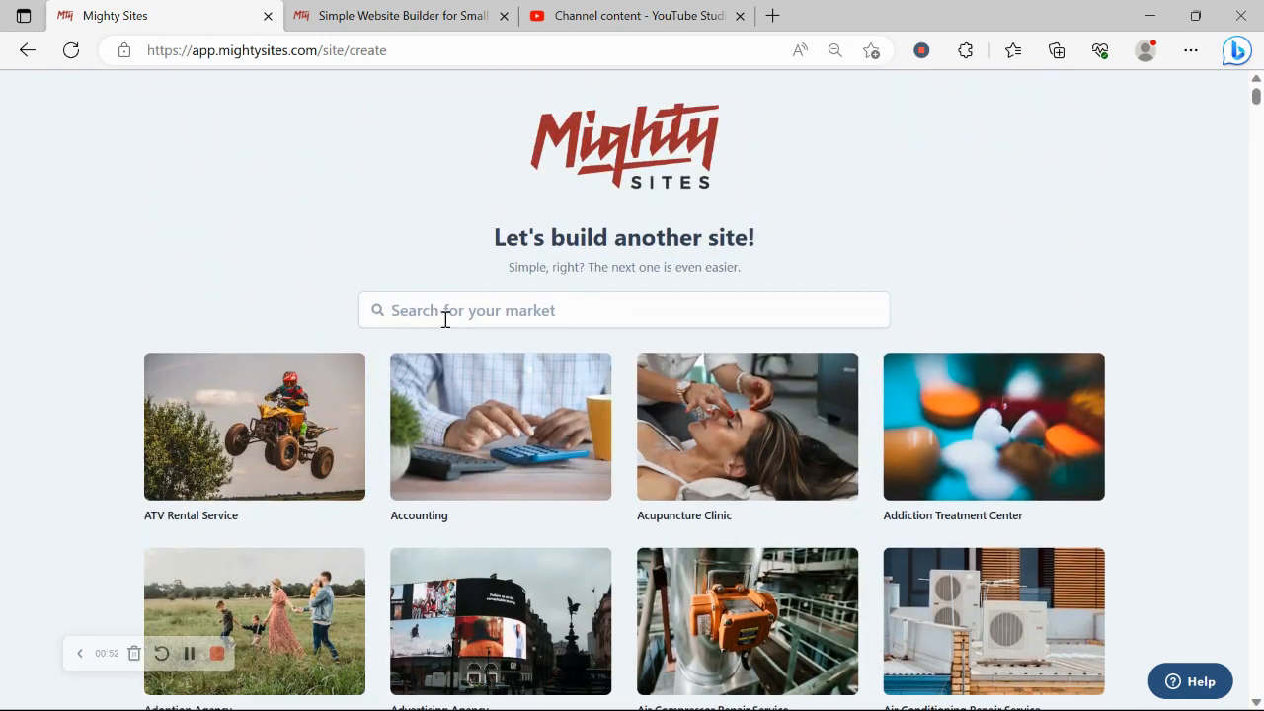
pyautogui.click(451, 322)
pyautogui.write('wedi')
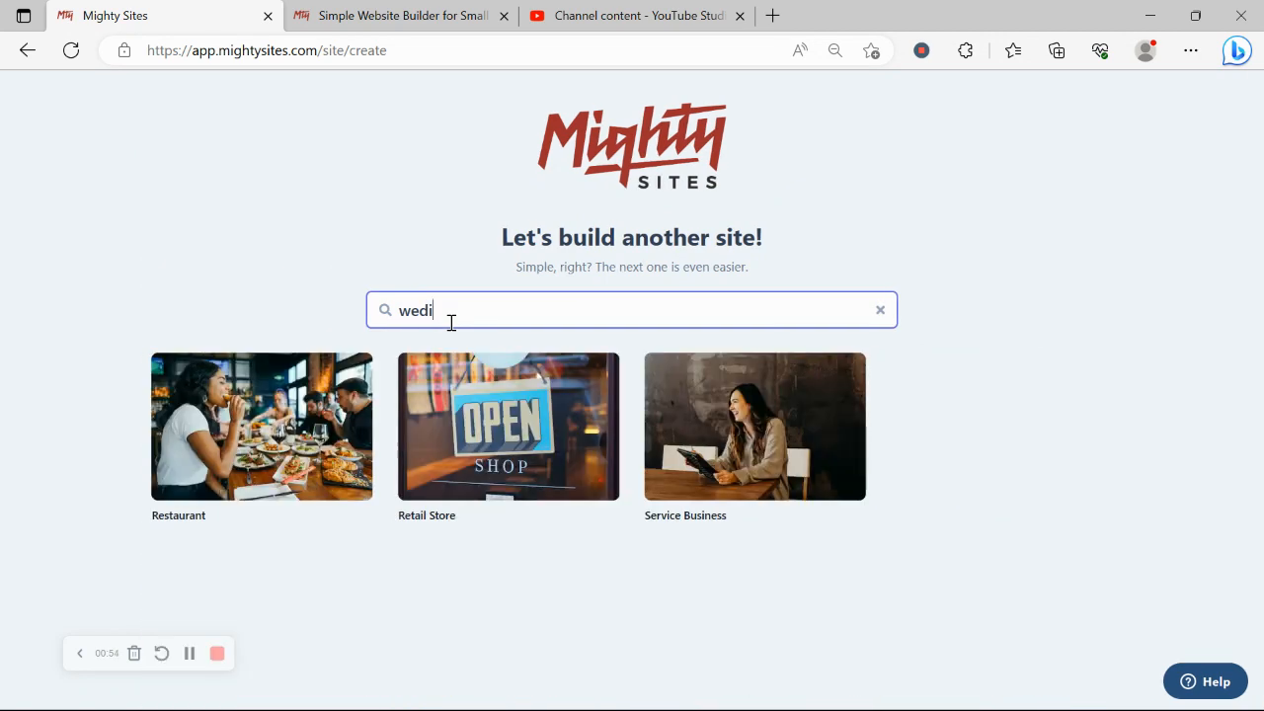
pyautogui.press('BackSpace')
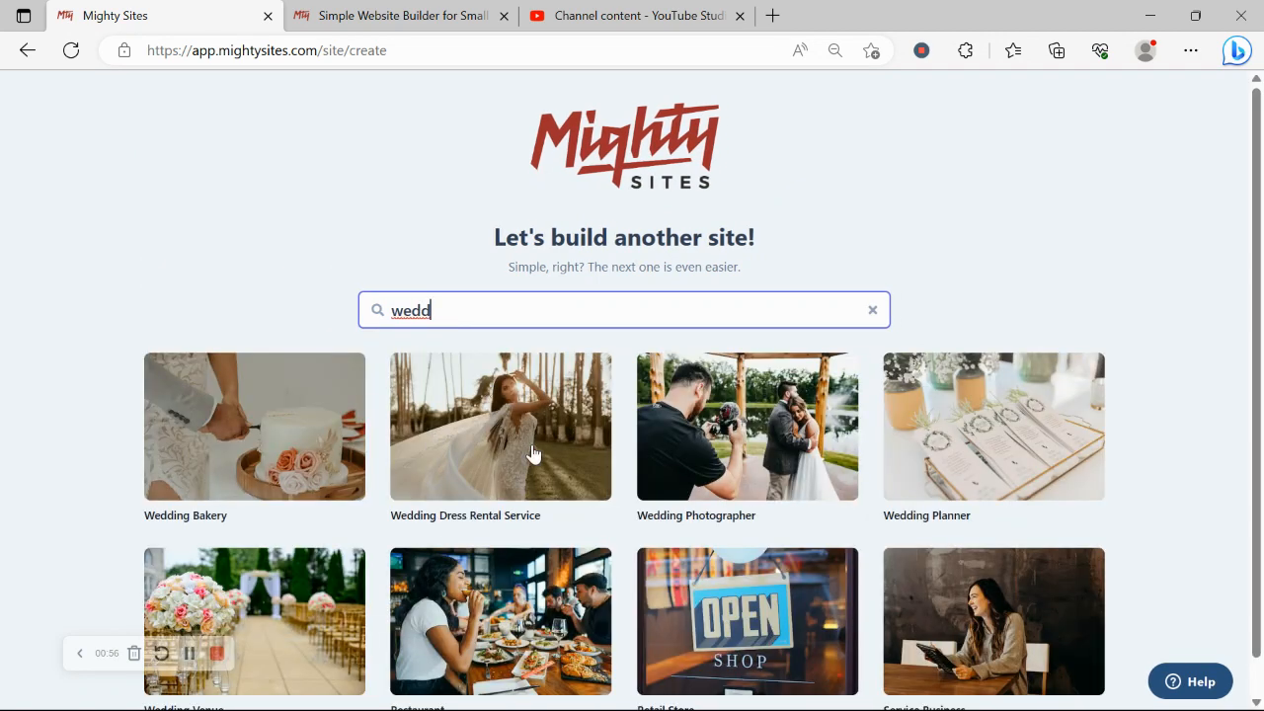
pyautogui.click(532, 453)
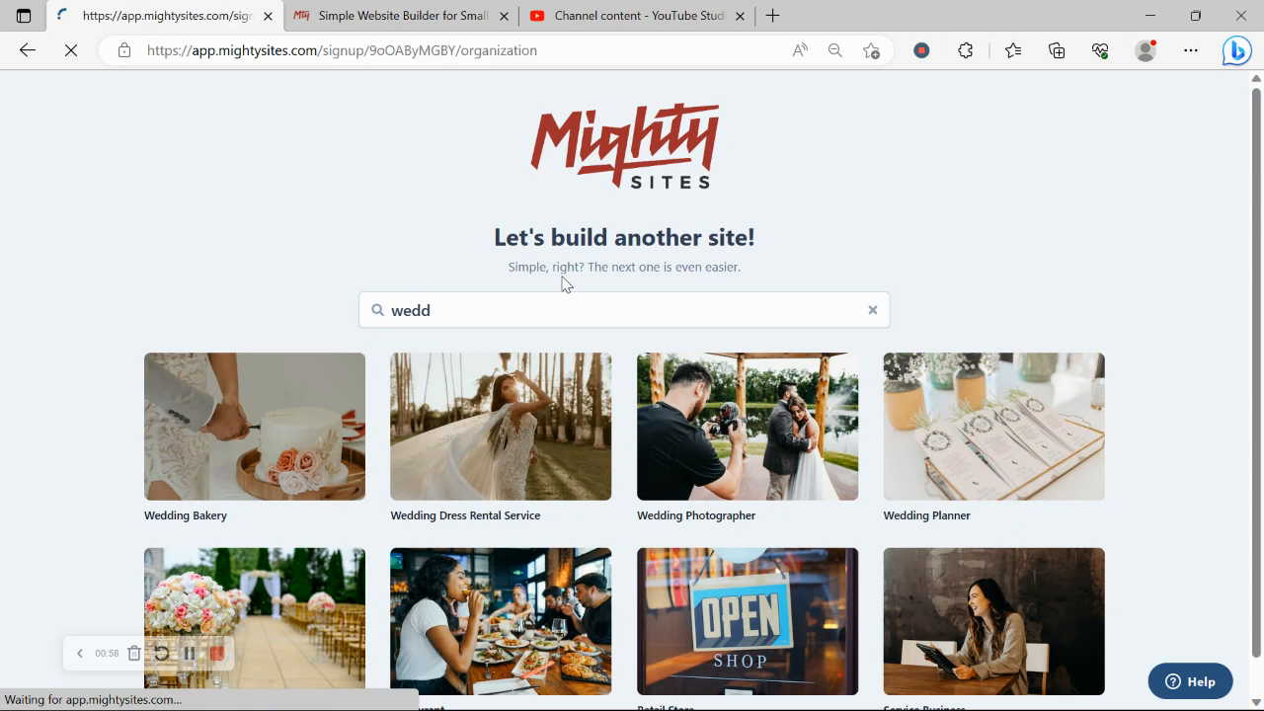
# Step: Enter the company name Dream Dresses and the city Denver
pyautogui.write('D')
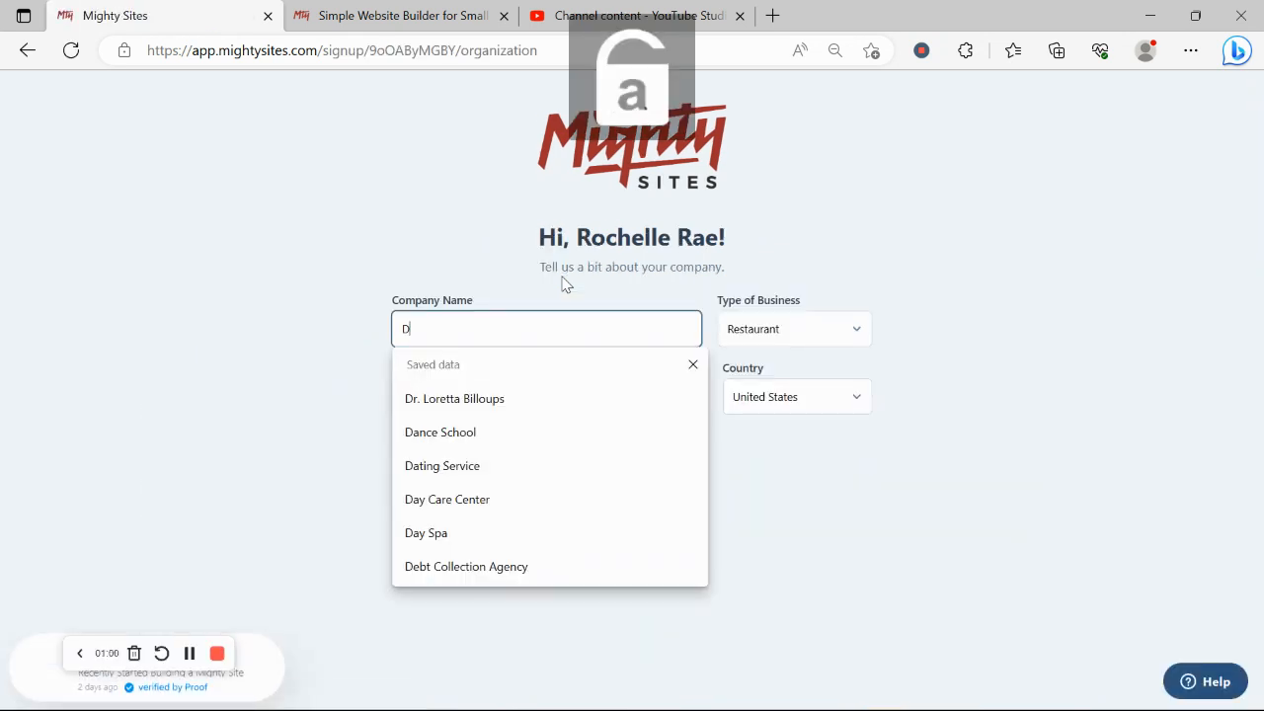
pyautogui.write('ream')
pyautogui.press('capslock')
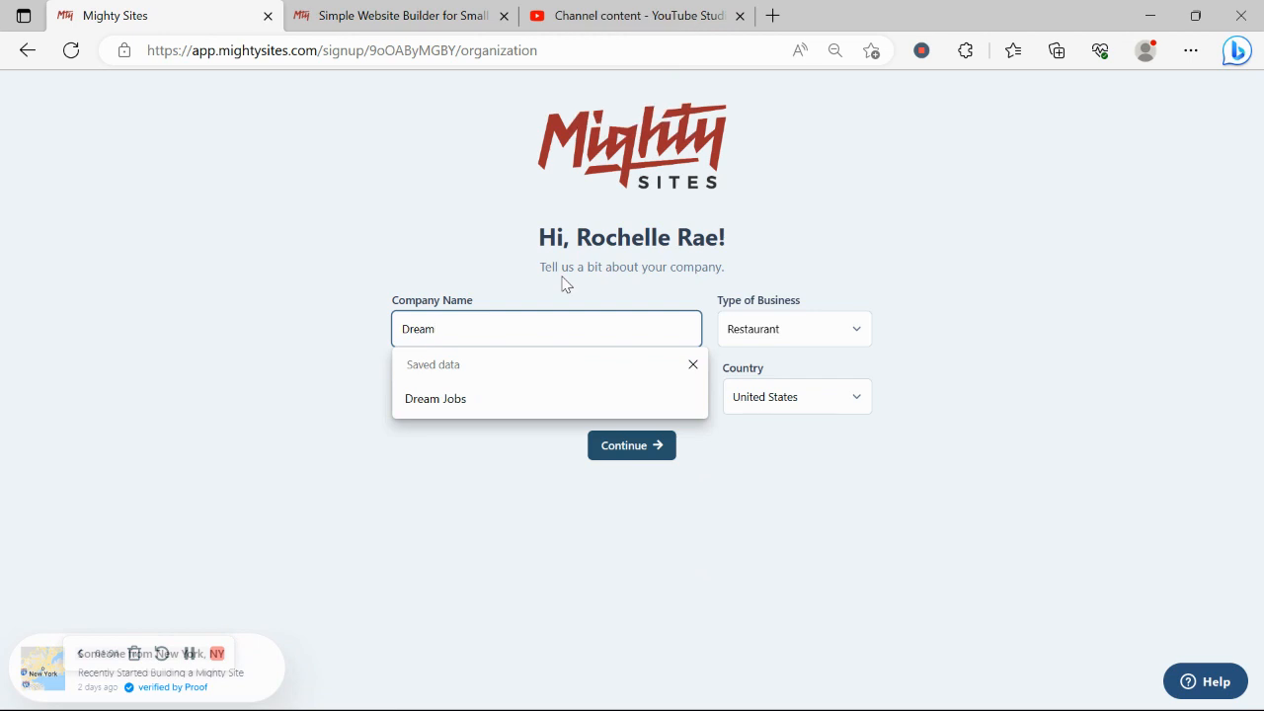
pyautogui.write('D')
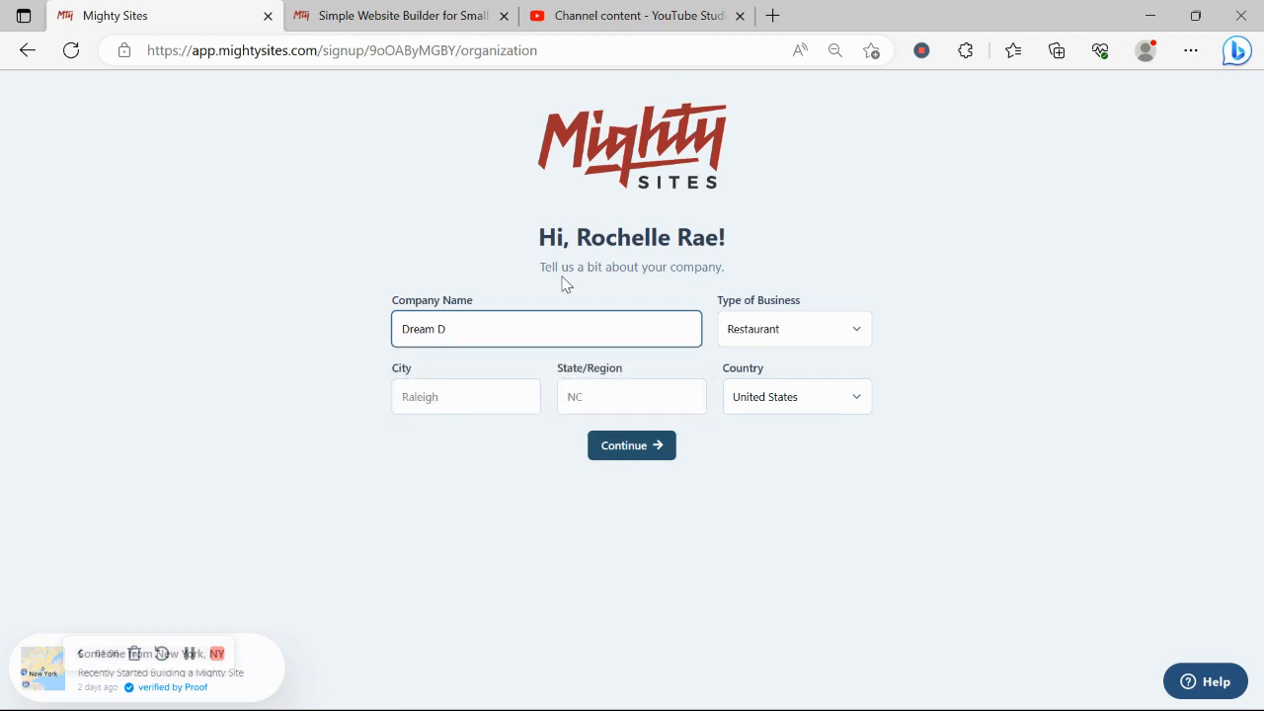
pyautogui.write('RE')
pyautogui.press('capslock')
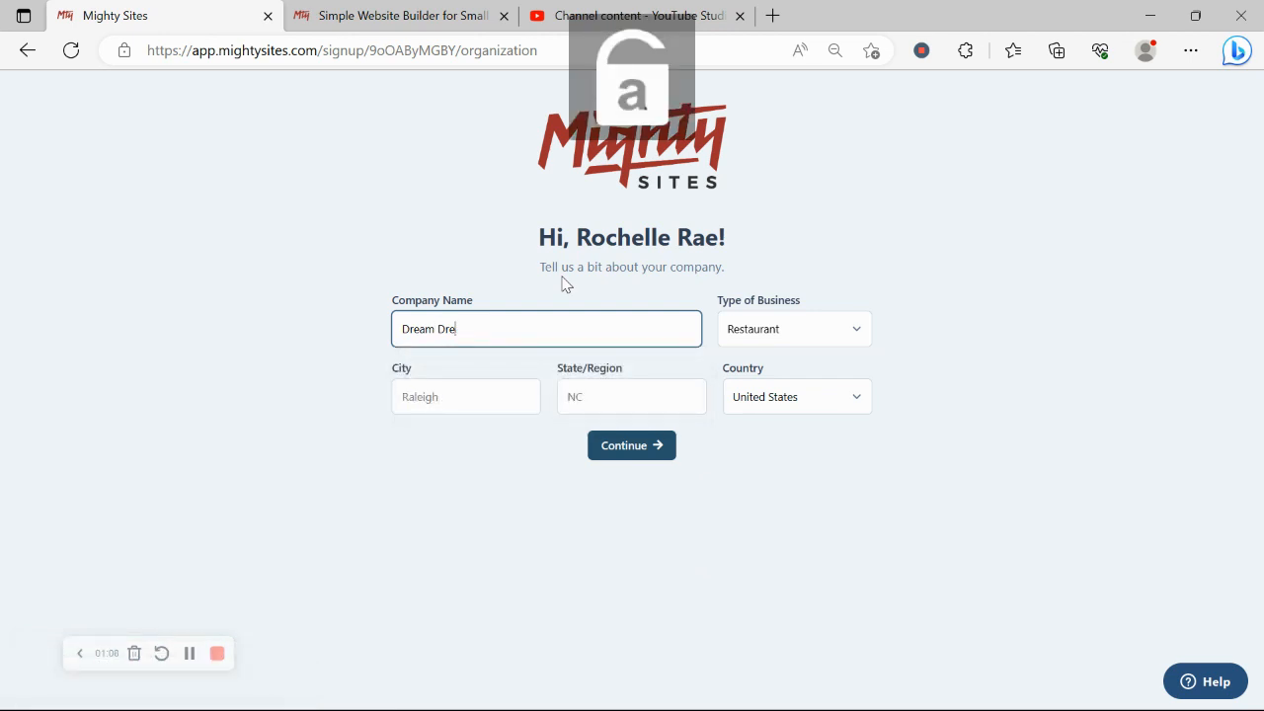
pyautogui.write('sses')
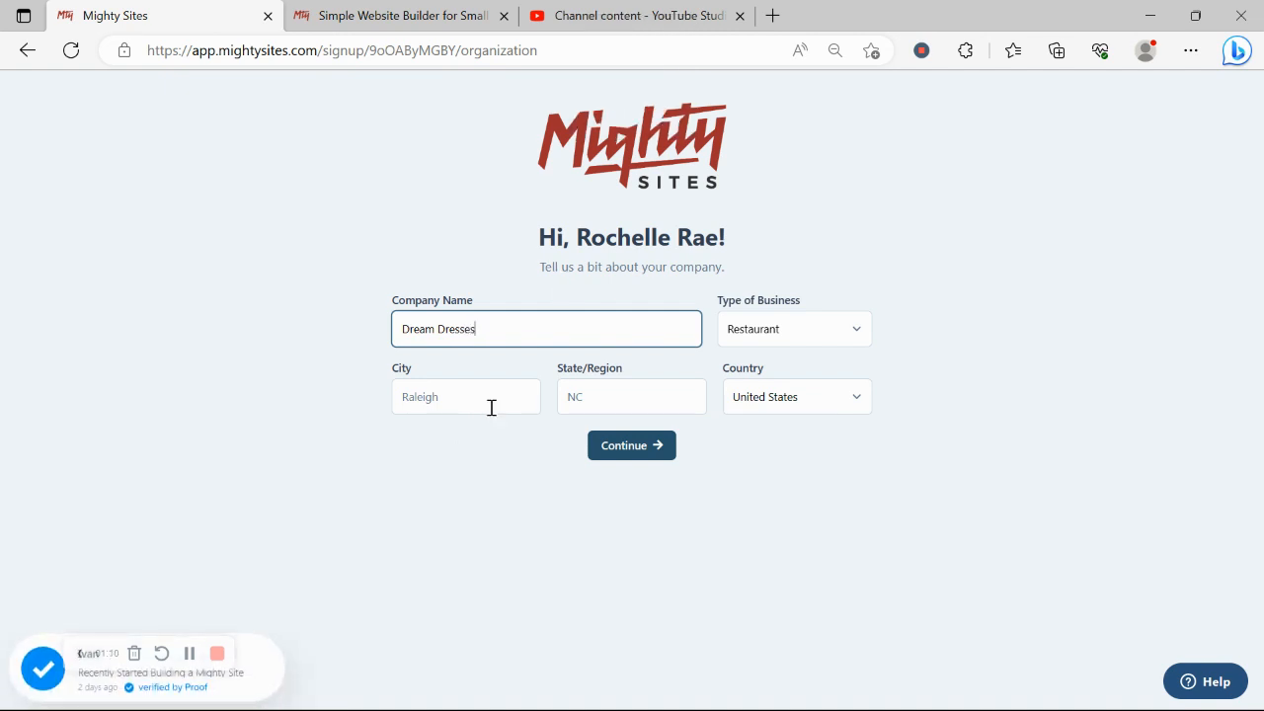
pyautogui.click(493, 403)
pyautogui.press('capslock')
pyautogui.write('D')
pyautogui.press('capslock')
pyautogui.write('enver')
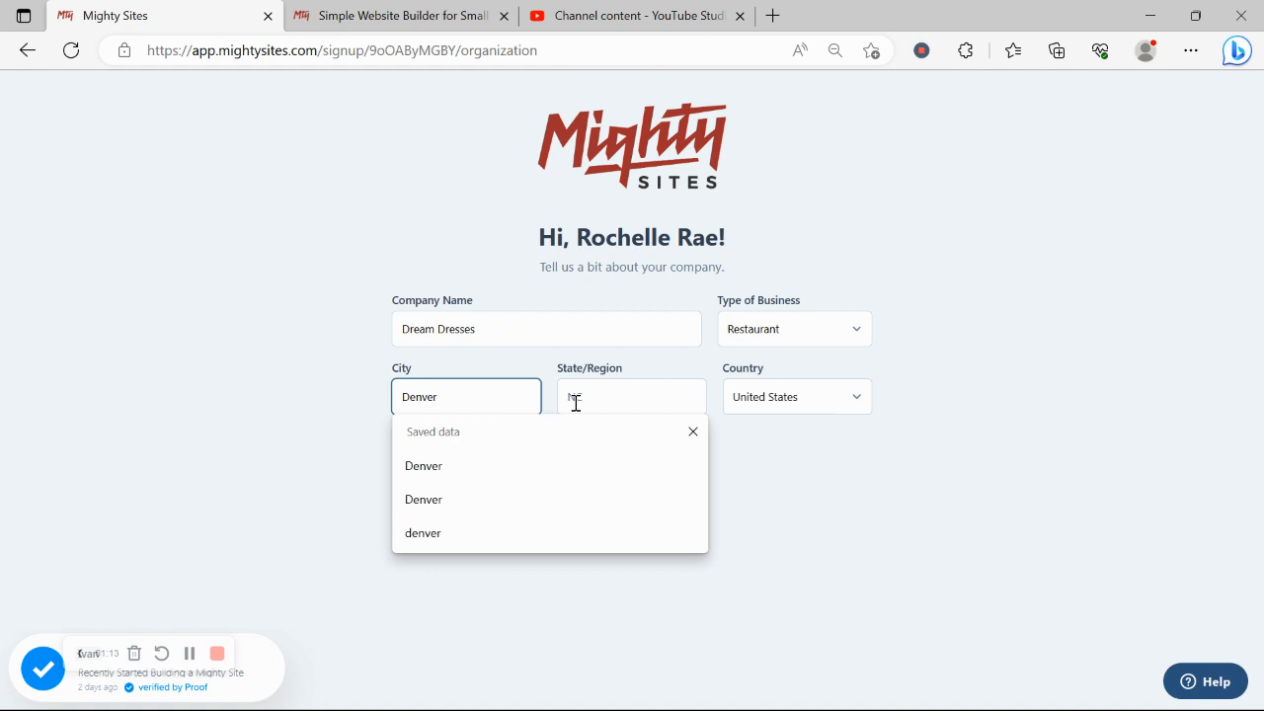
# Step: Set the state to Colorado and the business type to Service, then submit
pyautogui.click(576, 400)
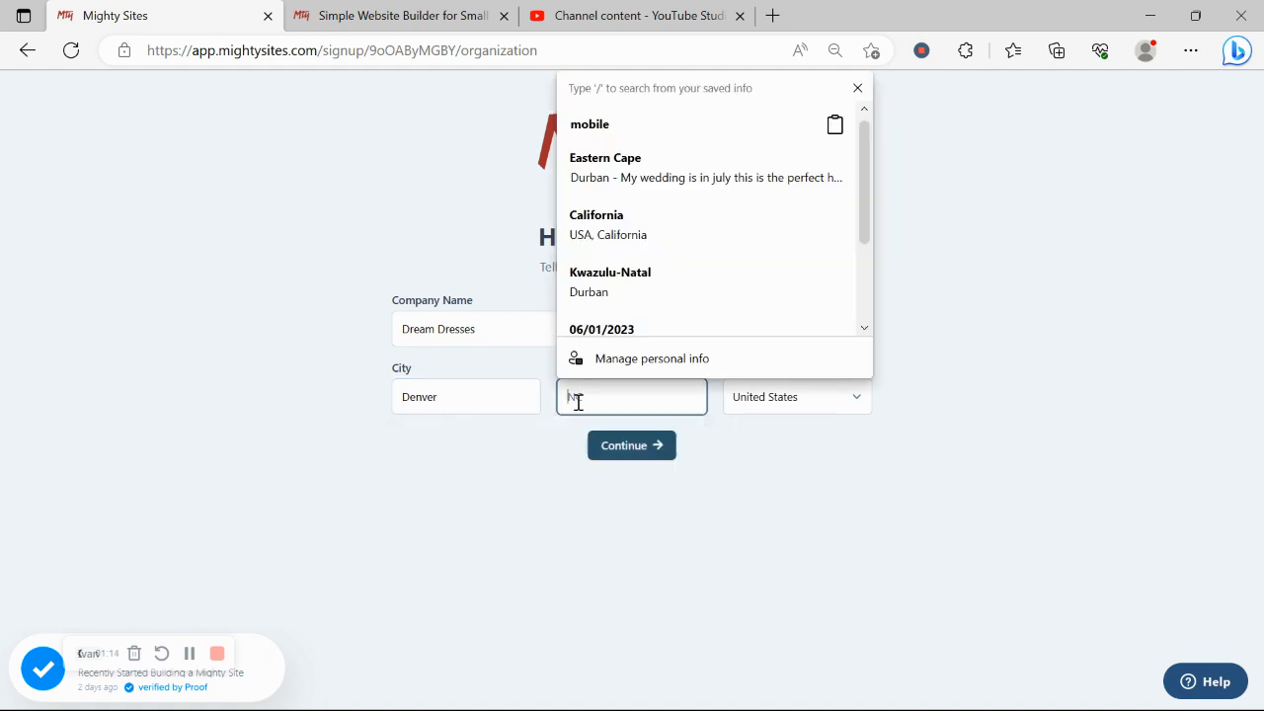
pyautogui.press('capslock')
pyautogui.write('C')
pyautogui.press('capslock')
pyautogui.write('olorado')
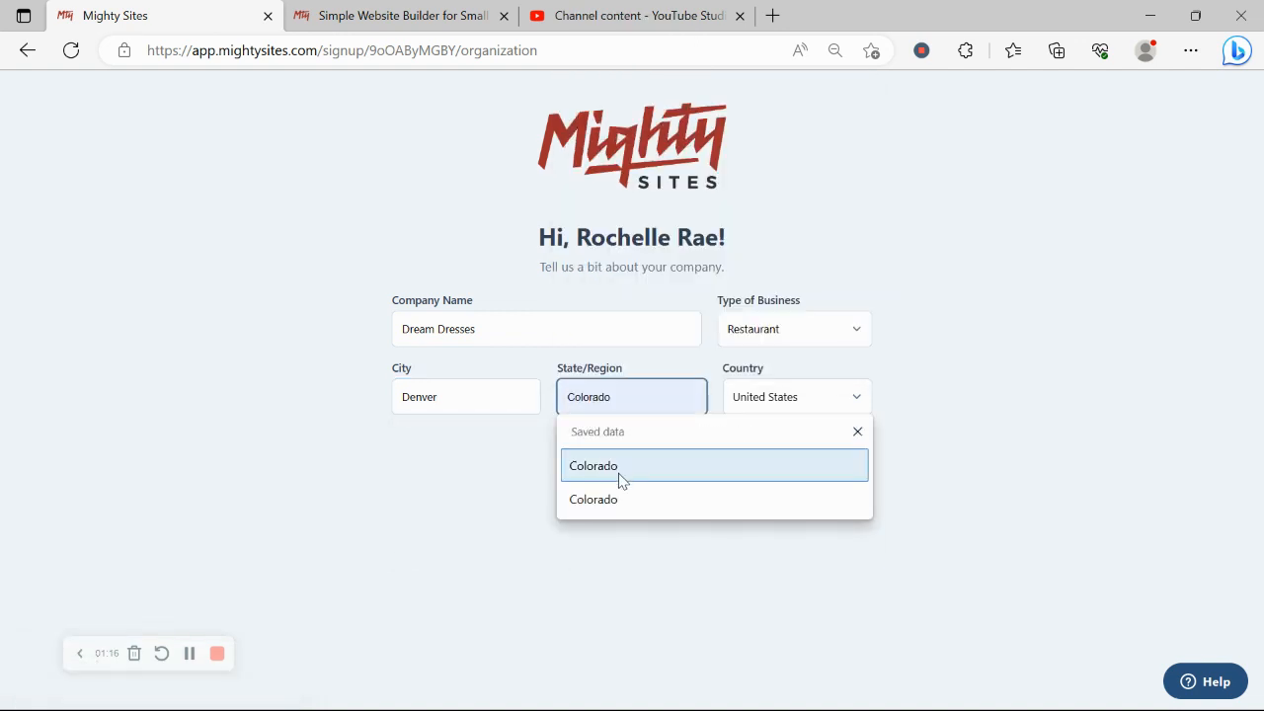
pyautogui.click(617, 468)
pyautogui.click(816, 336)
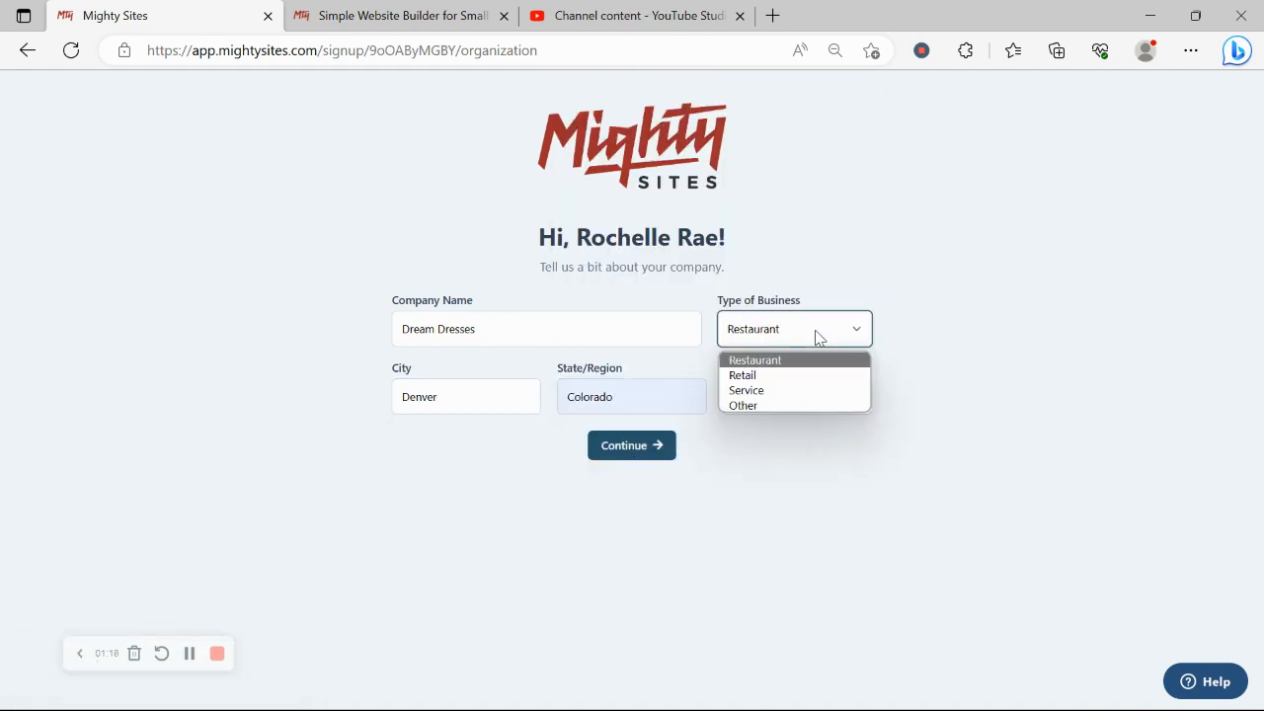
pyautogui.click(793, 392)
pyautogui.click(620, 452)
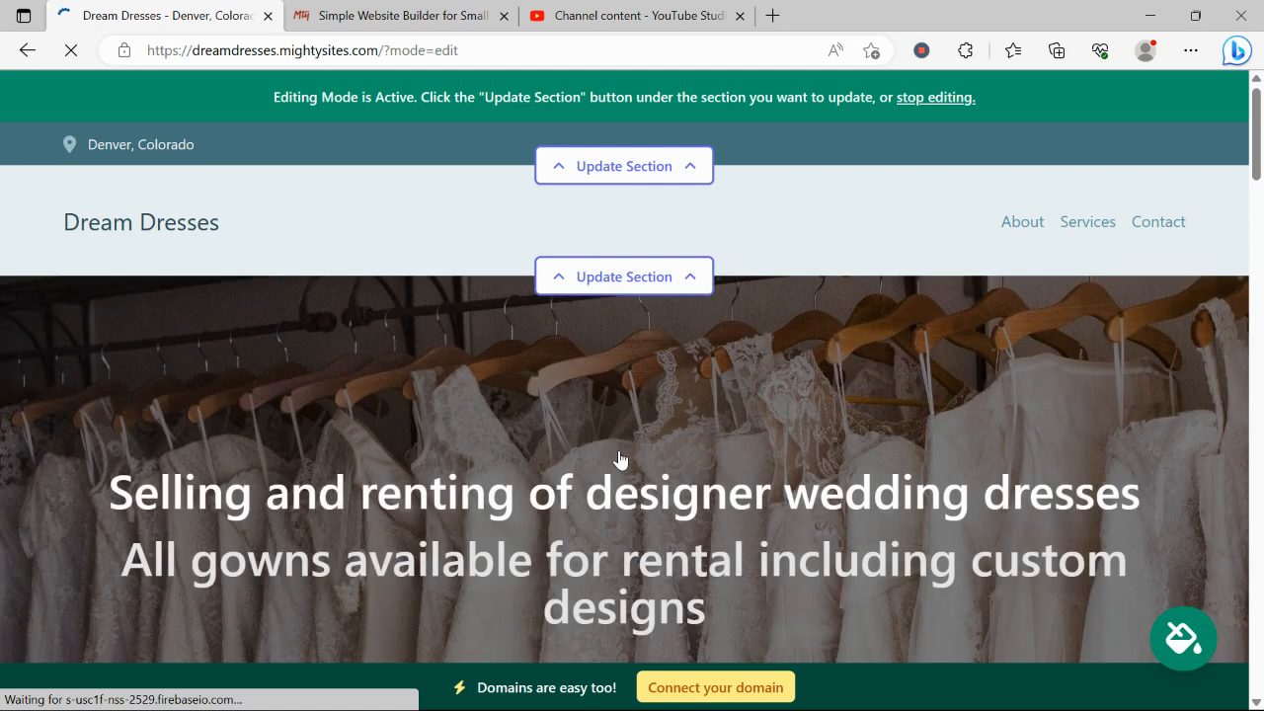
# Step: Scroll down through every section of the Dream Dresses page to the footer
pyautogui.scroll(-2, 619, 460)
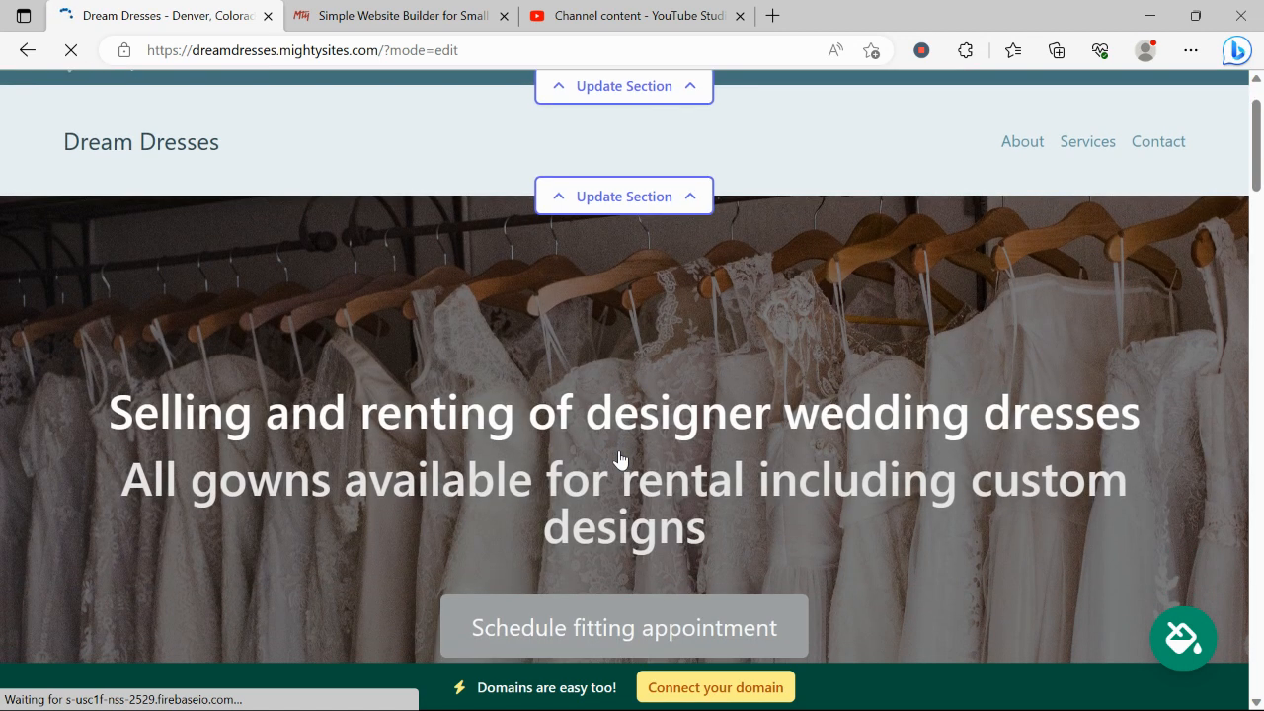
pyautogui.moveTo(59, 309); pyautogui.dragTo(777, 470)
pyautogui.click(273, 463)
pyautogui.scroll(-7, 272, 463)
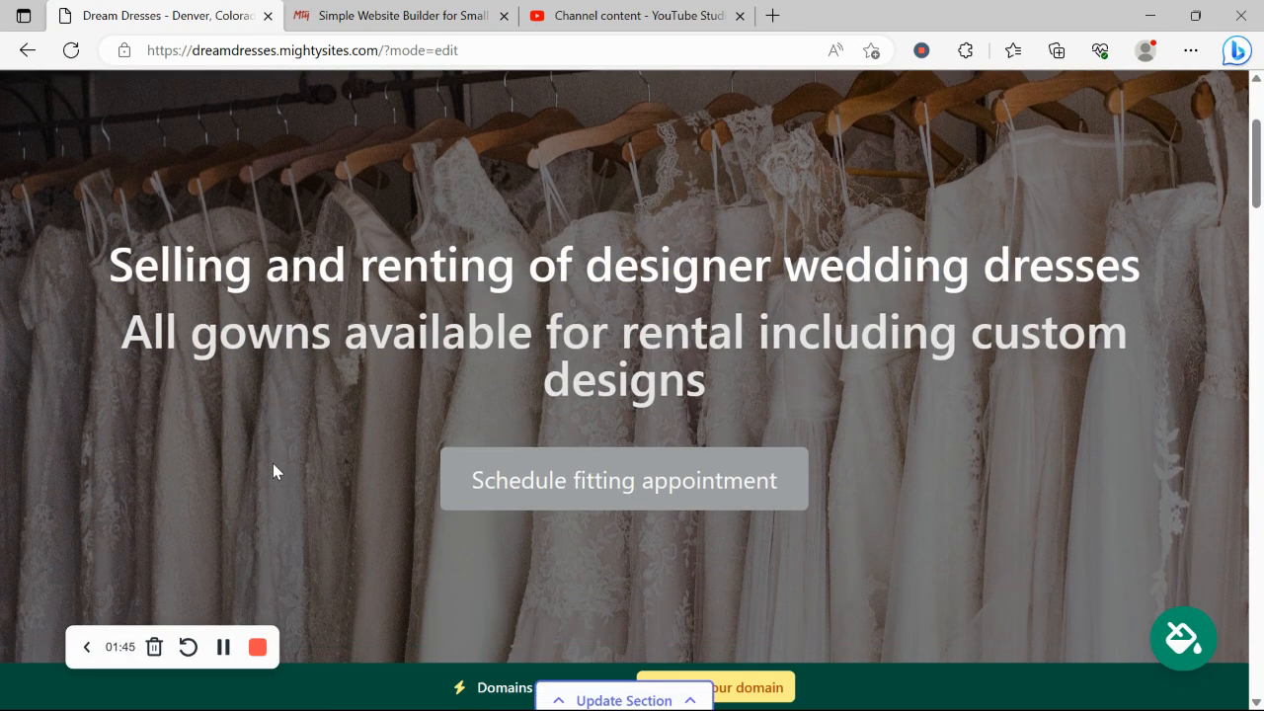
pyautogui.scroll(-2, 274, 460)
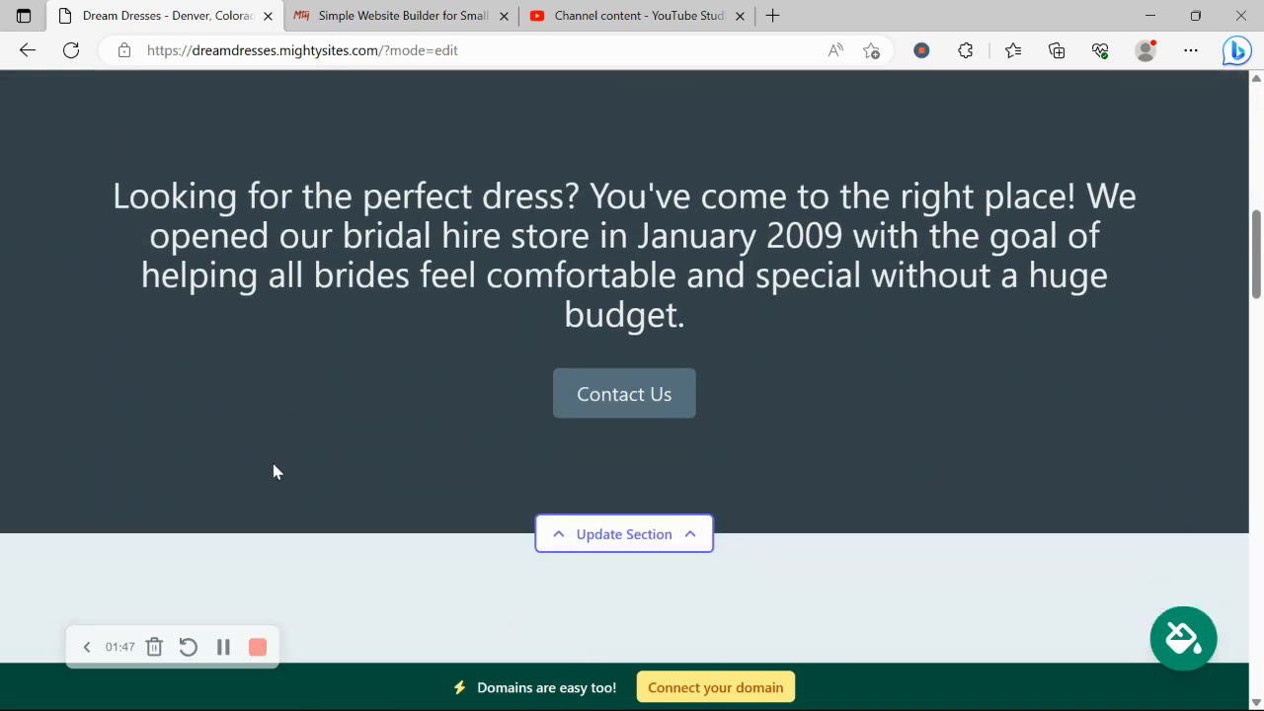
pyautogui.scroll(-3, 274, 462)
pyautogui.scroll(-1, 273, 463)
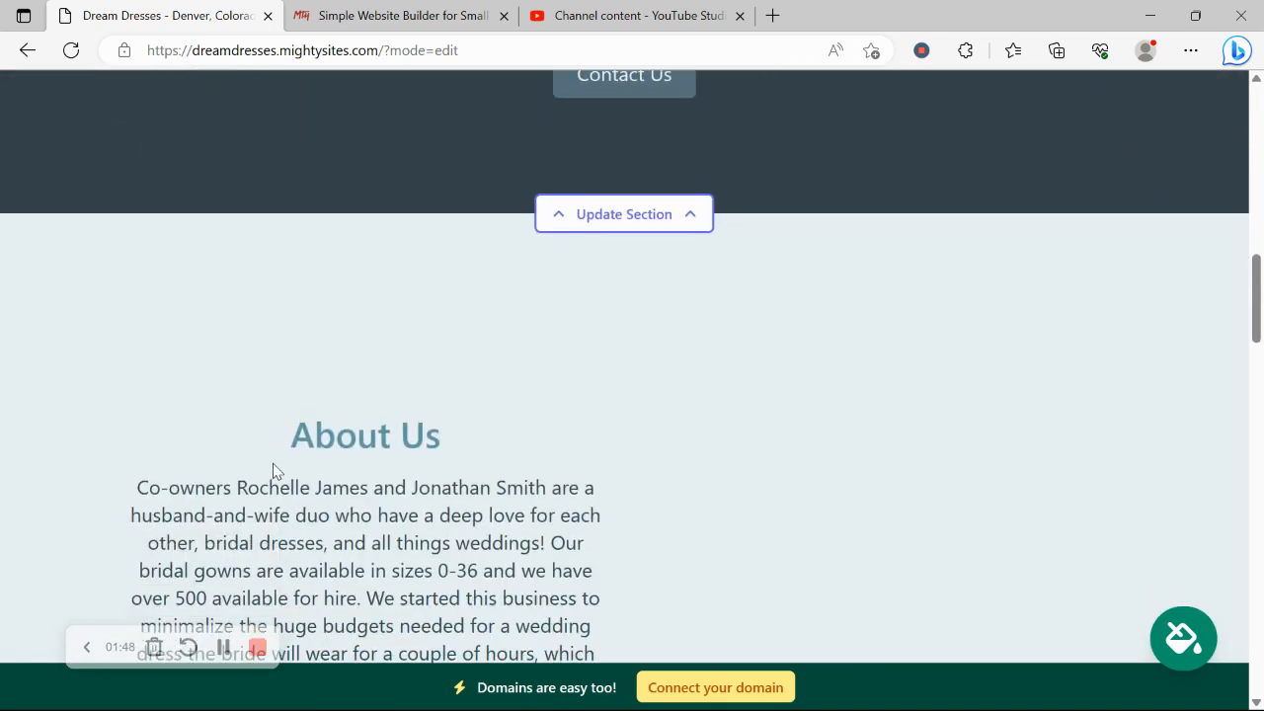
pyautogui.scroll(-2, 273, 464)
pyautogui.scroll(-2, 273, 464)
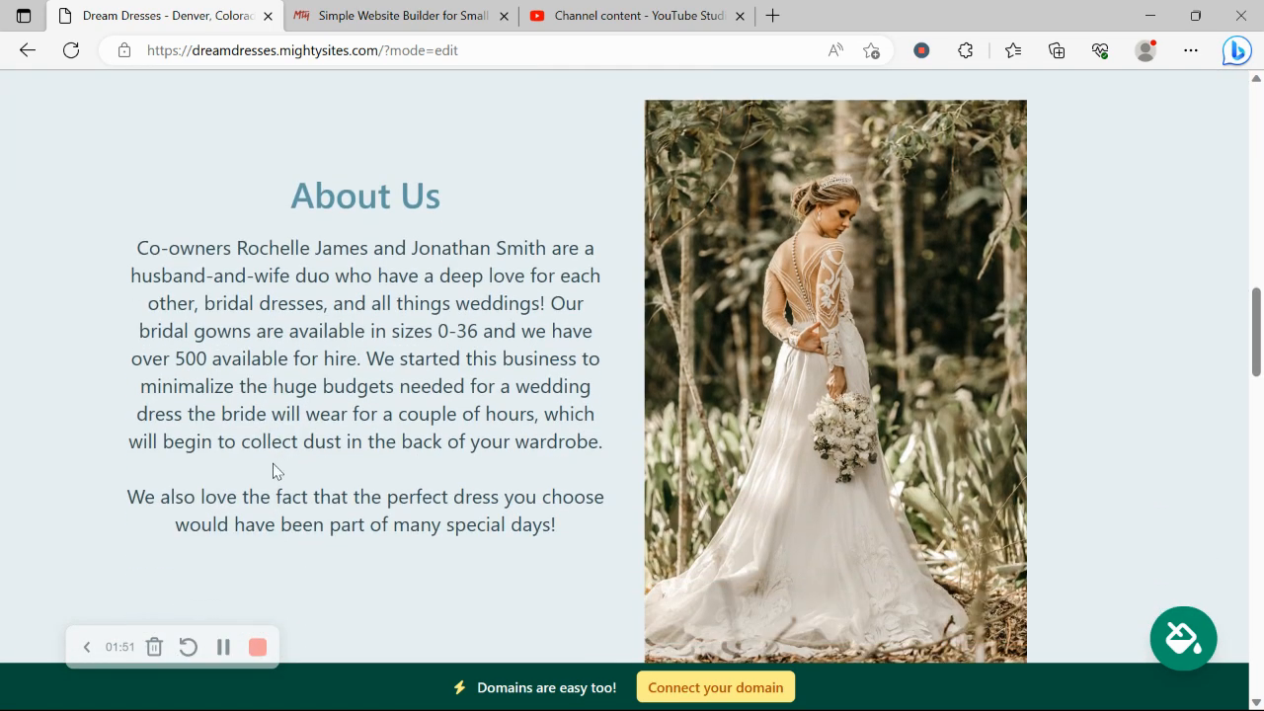
pyautogui.scroll(-1, 855, 419)
pyautogui.scroll(-5, 857, 417)
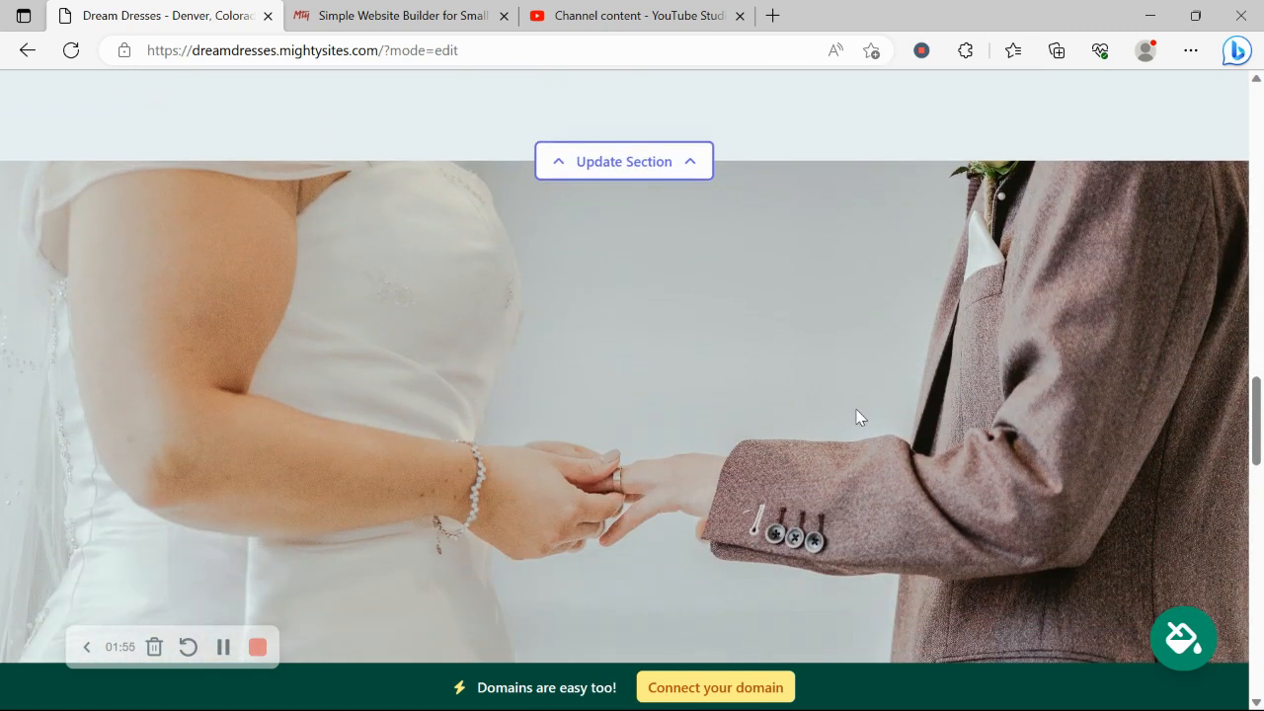
pyautogui.scroll(-3, 856, 411)
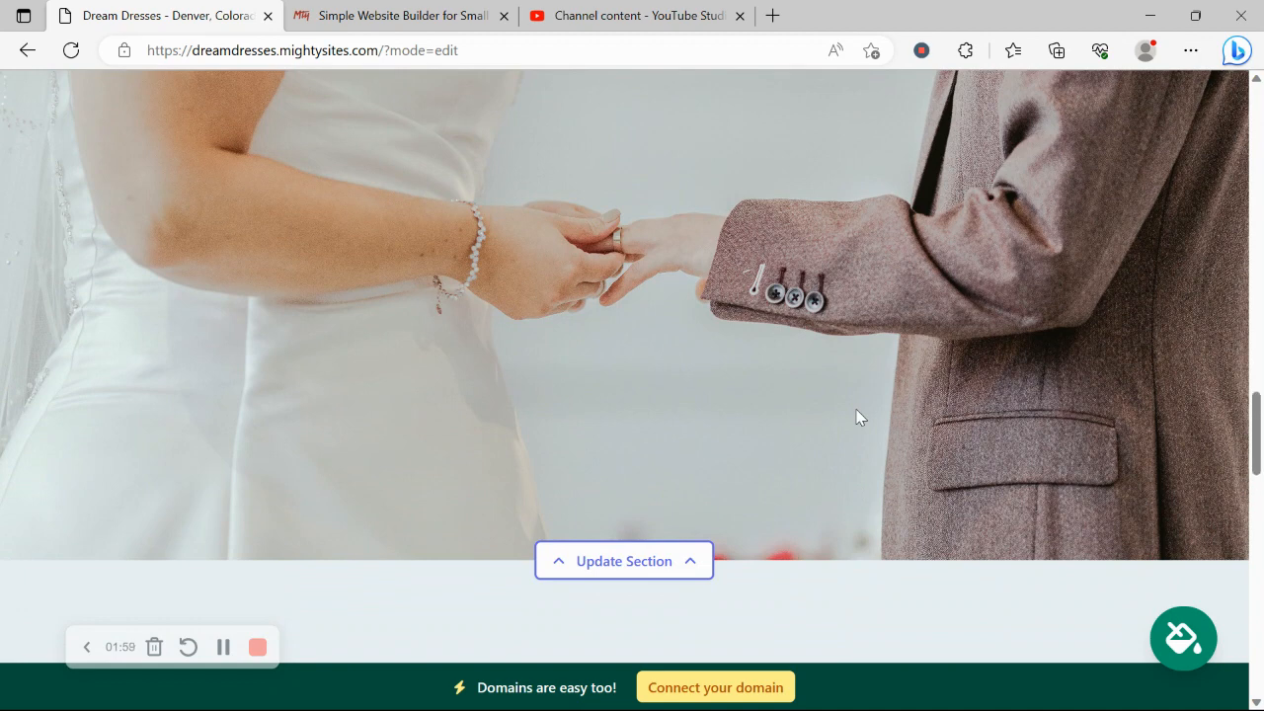
pyautogui.scroll(-4, 857, 417)
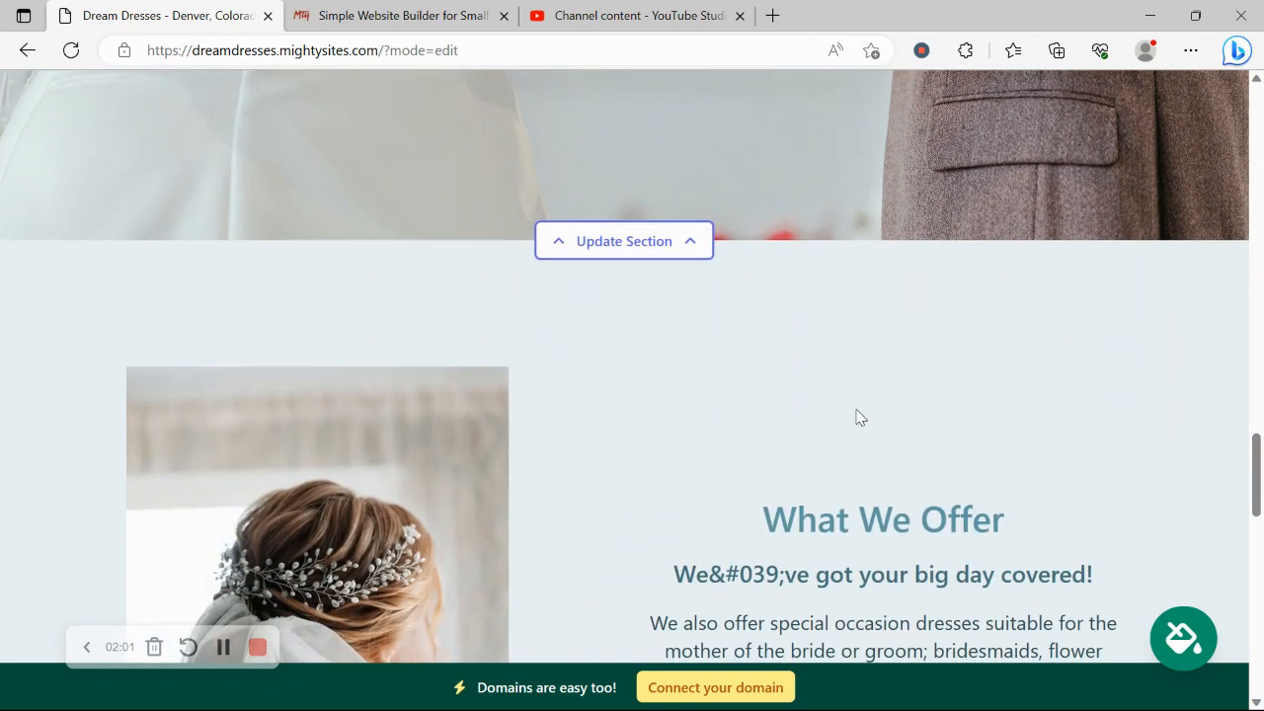
pyautogui.scroll(-4, 857, 415)
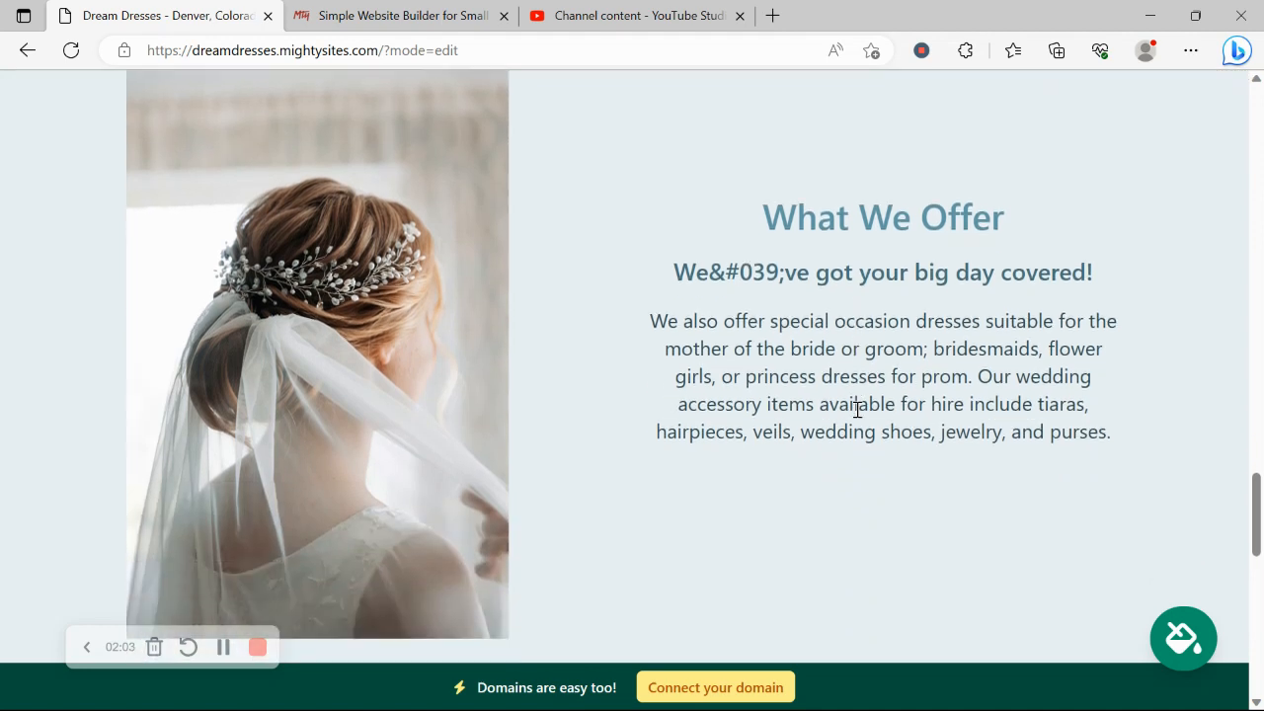
pyautogui.scroll(-4, 857, 408)
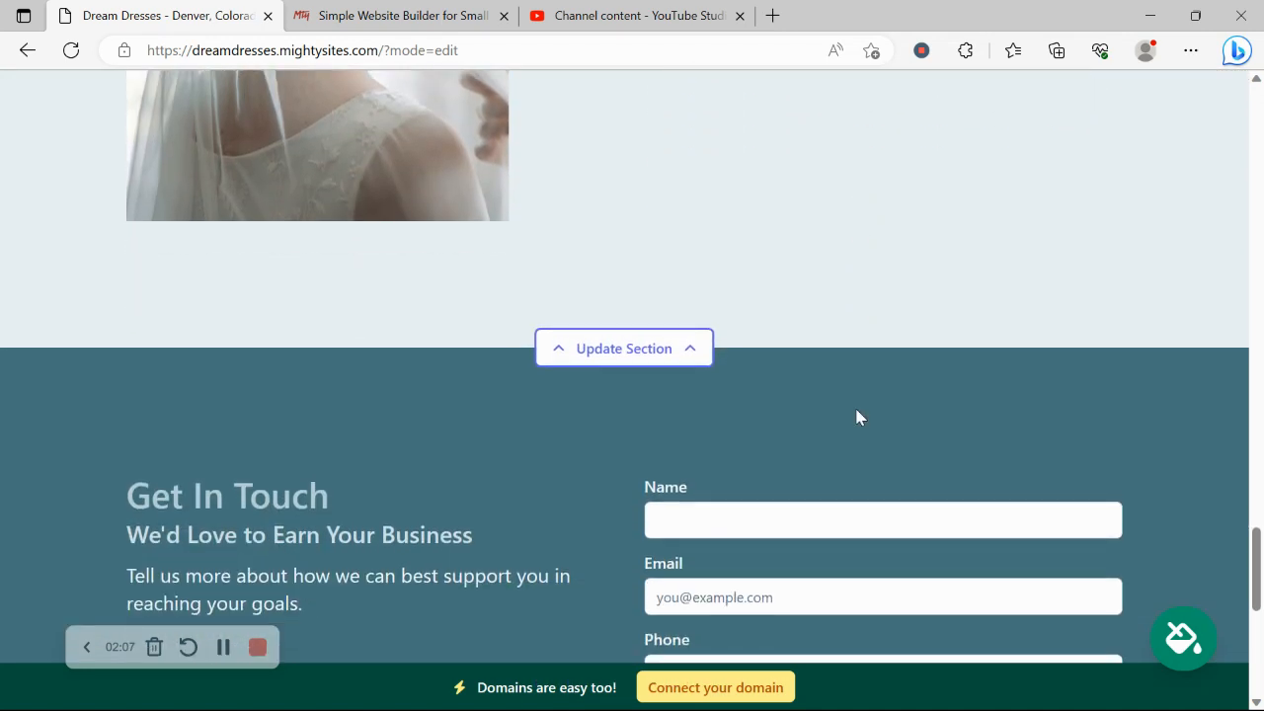
pyautogui.scroll(-1, 857, 417)
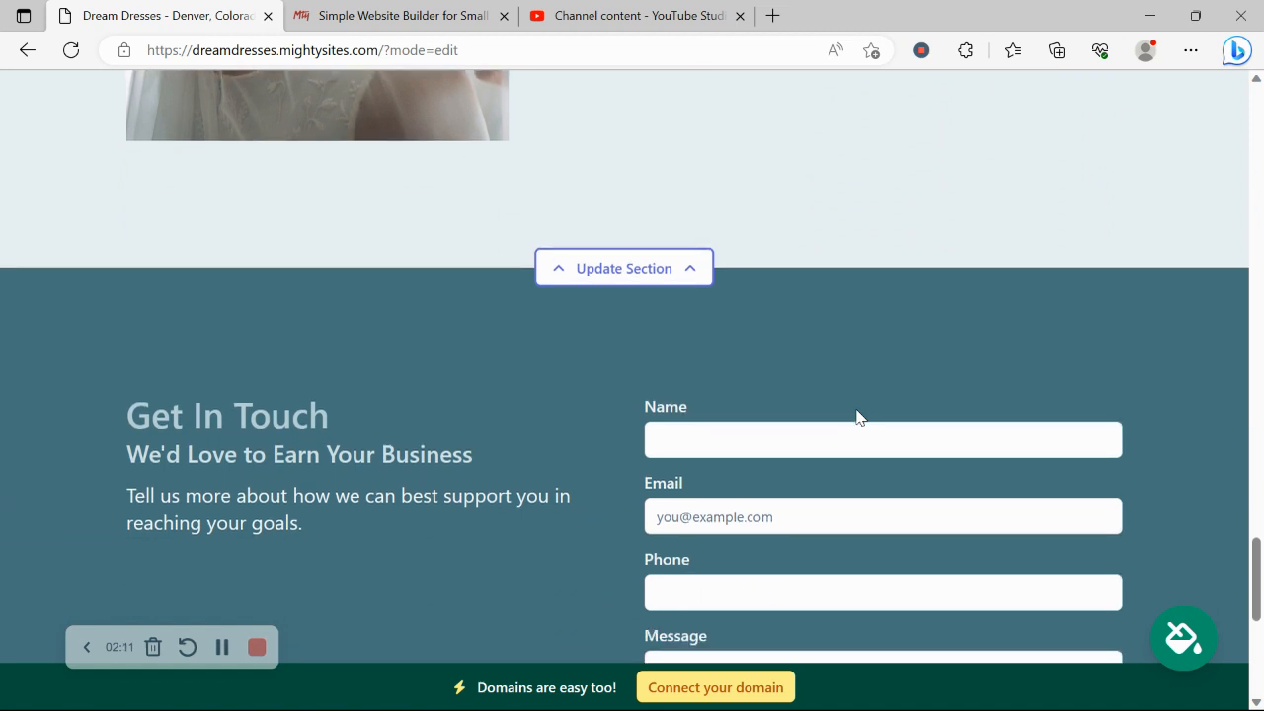
pyautogui.scroll(-5, 857, 417)
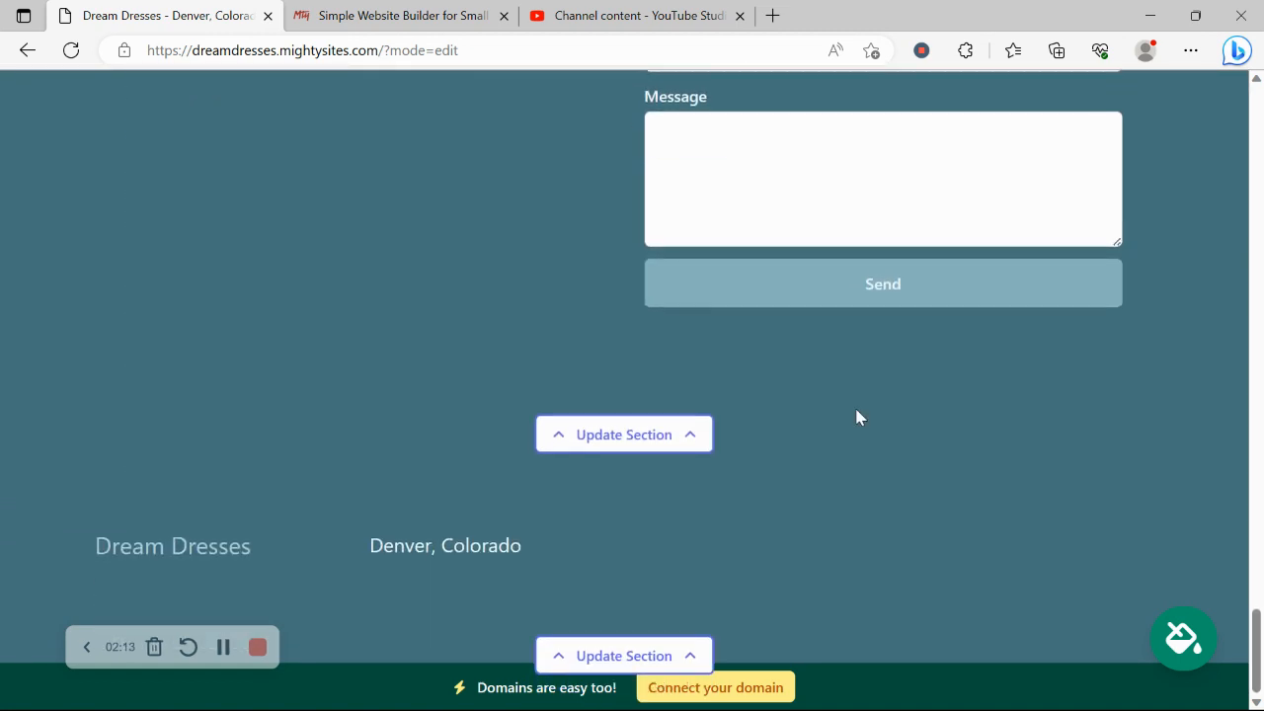
# Step: Scroll back up to the hero section at the top of the page
pyautogui.scroll(4, 855, 410)
pyautogui.scroll(6, 855, 408)
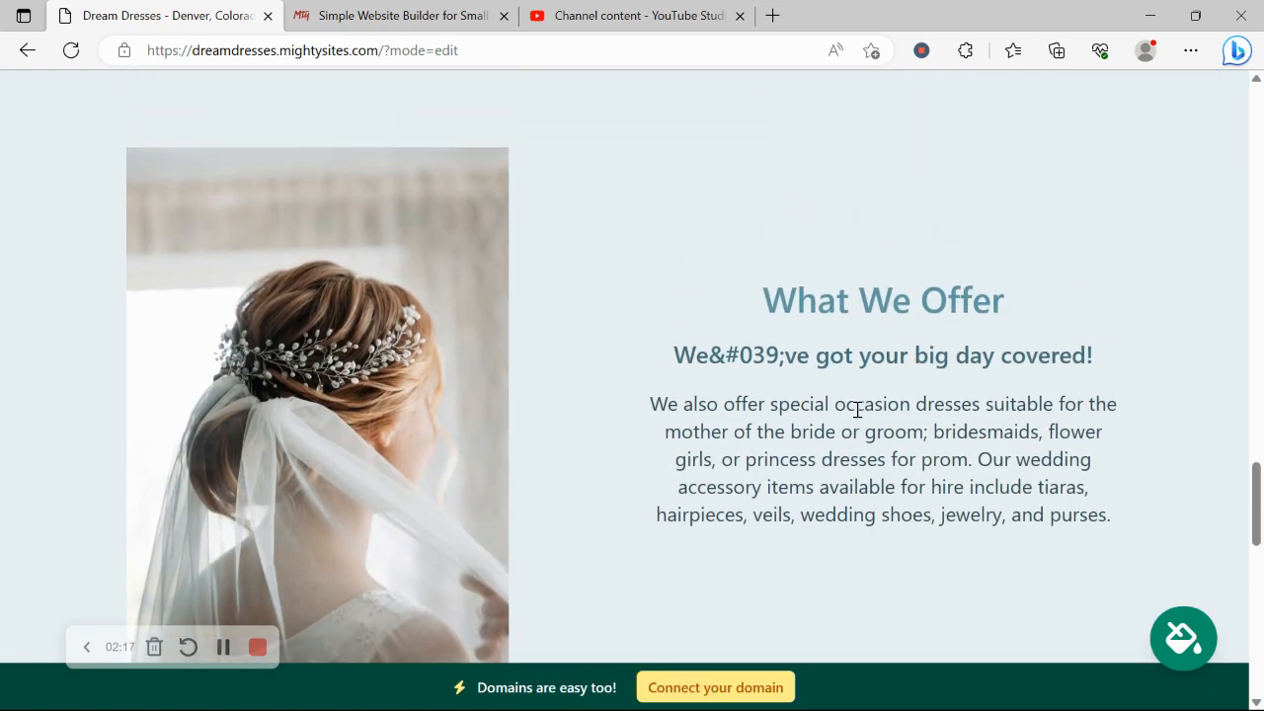
pyautogui.scroll(8, 858, 416)
pyautogui.scroll(15, 857, 417)
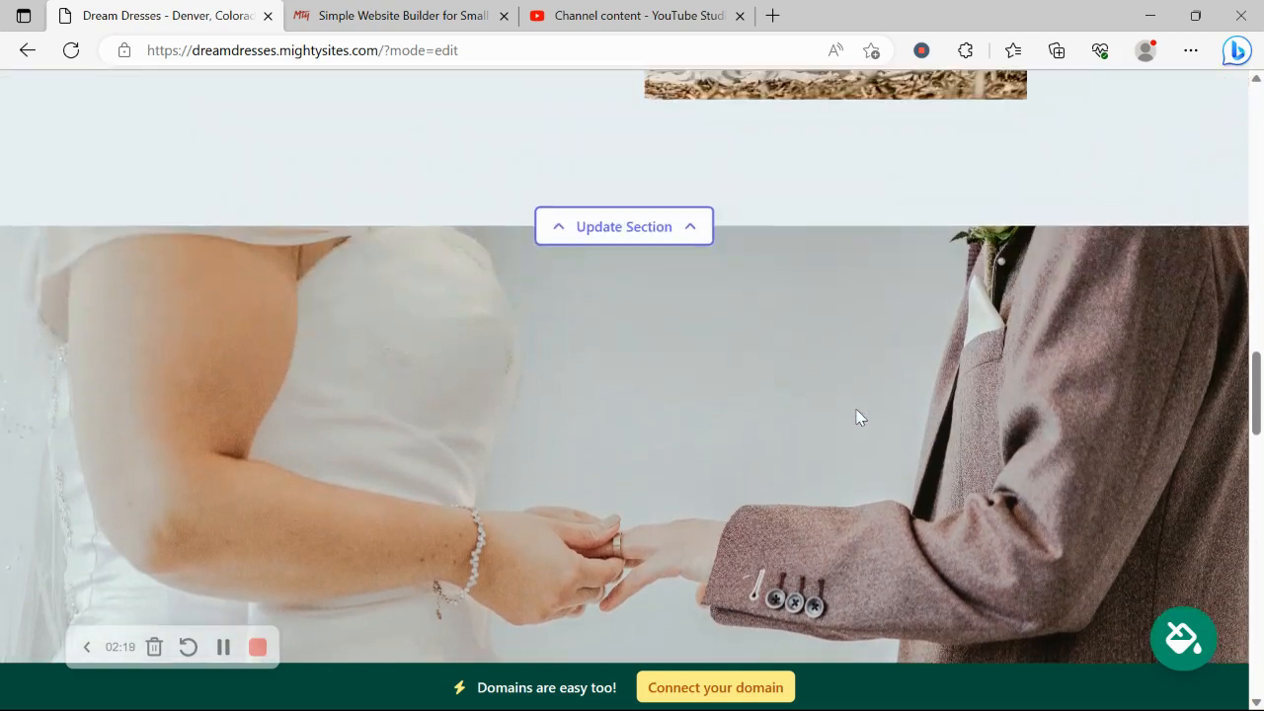
pyautogui.scroll(10, 857, 417)
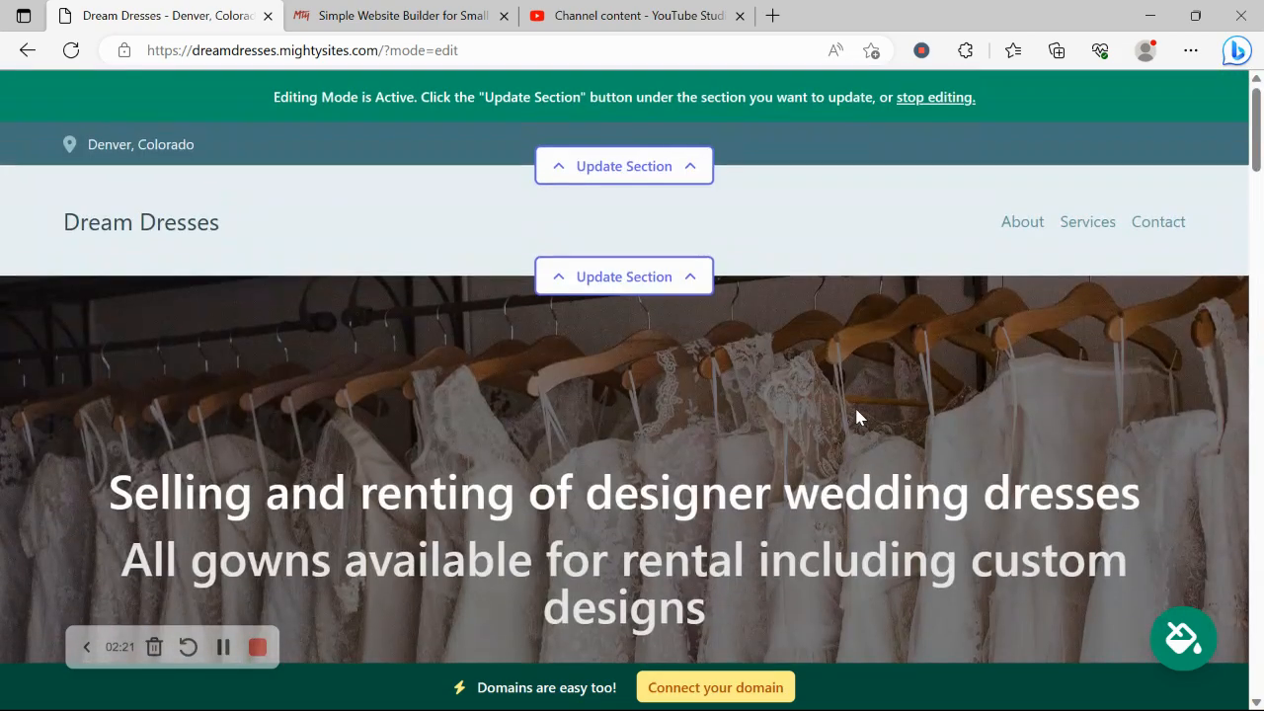
# Step: In the top bar's location settings, enter the shop's email and show it on the site
pyautogui.click(653, 175)
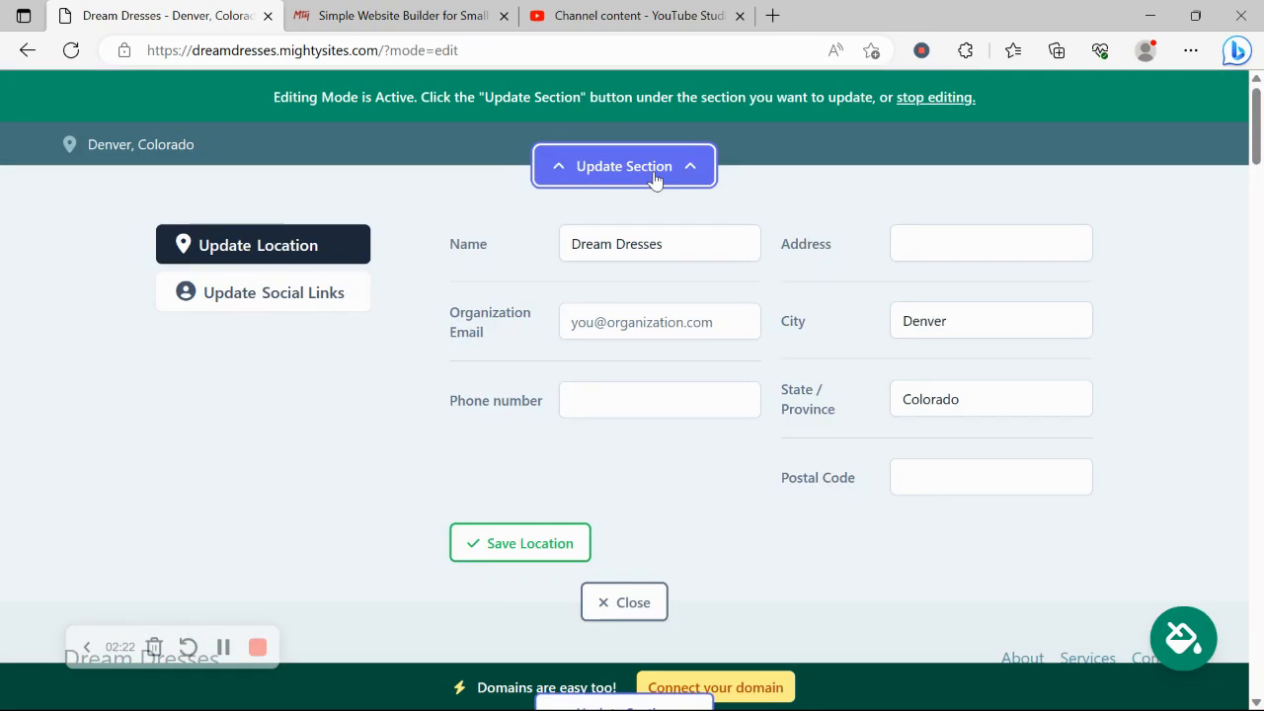
pyautogui.click(658, 316)
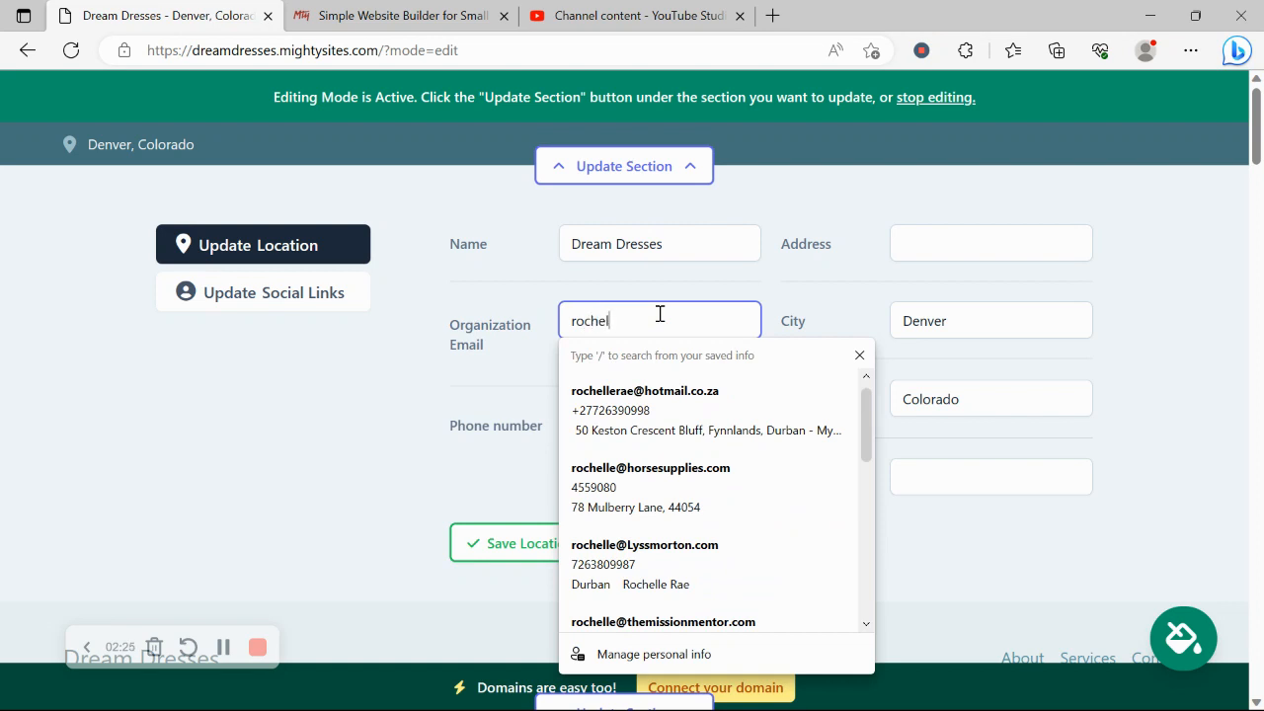
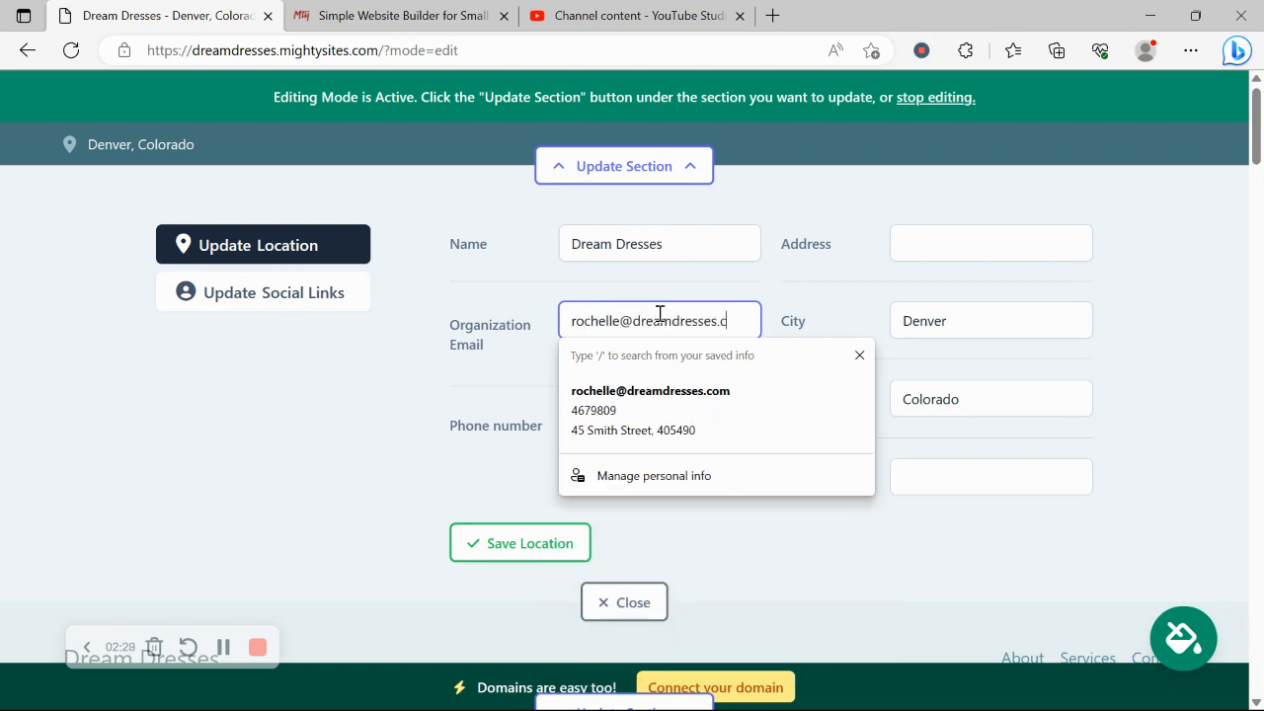
pyautogui.click(474, 340)
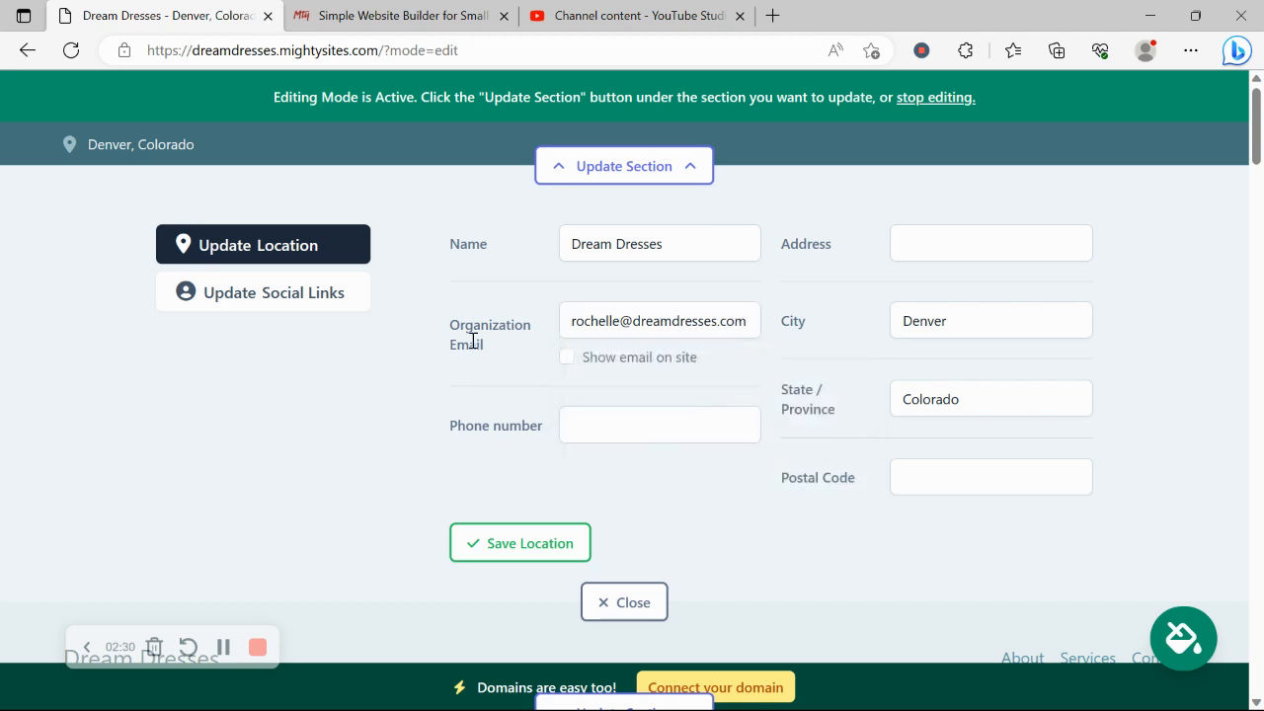
pyautogui.click(568, 358)
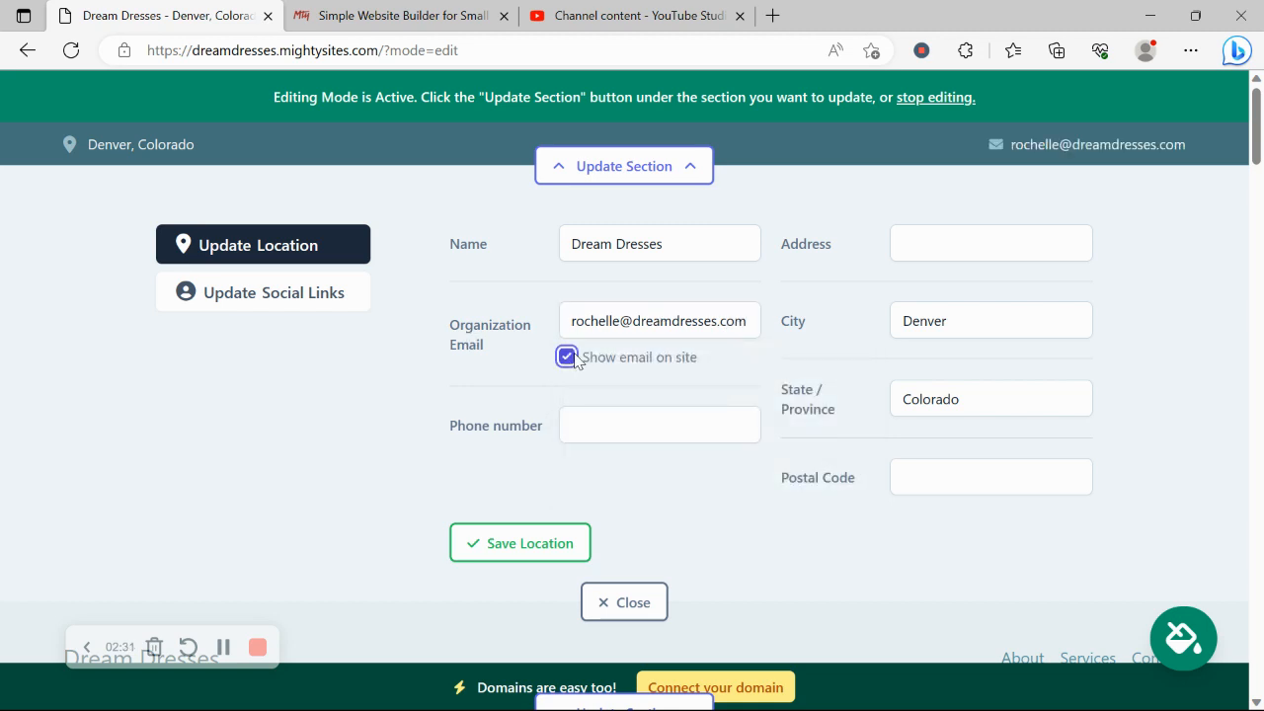
# Step: Enter the shop's phone number, autofill the street address and postal code, and save
pyautogui.click(599, 409)
pyautogui.write('565-')
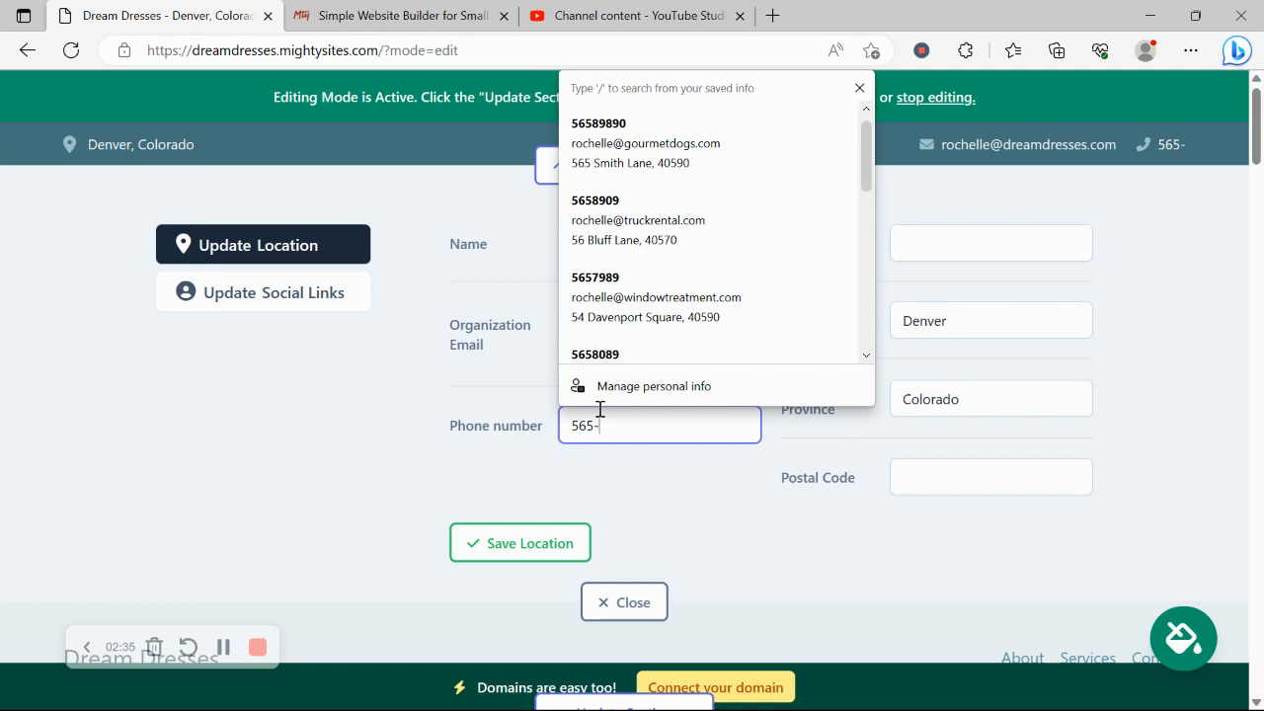
pyautogui.write('90990')
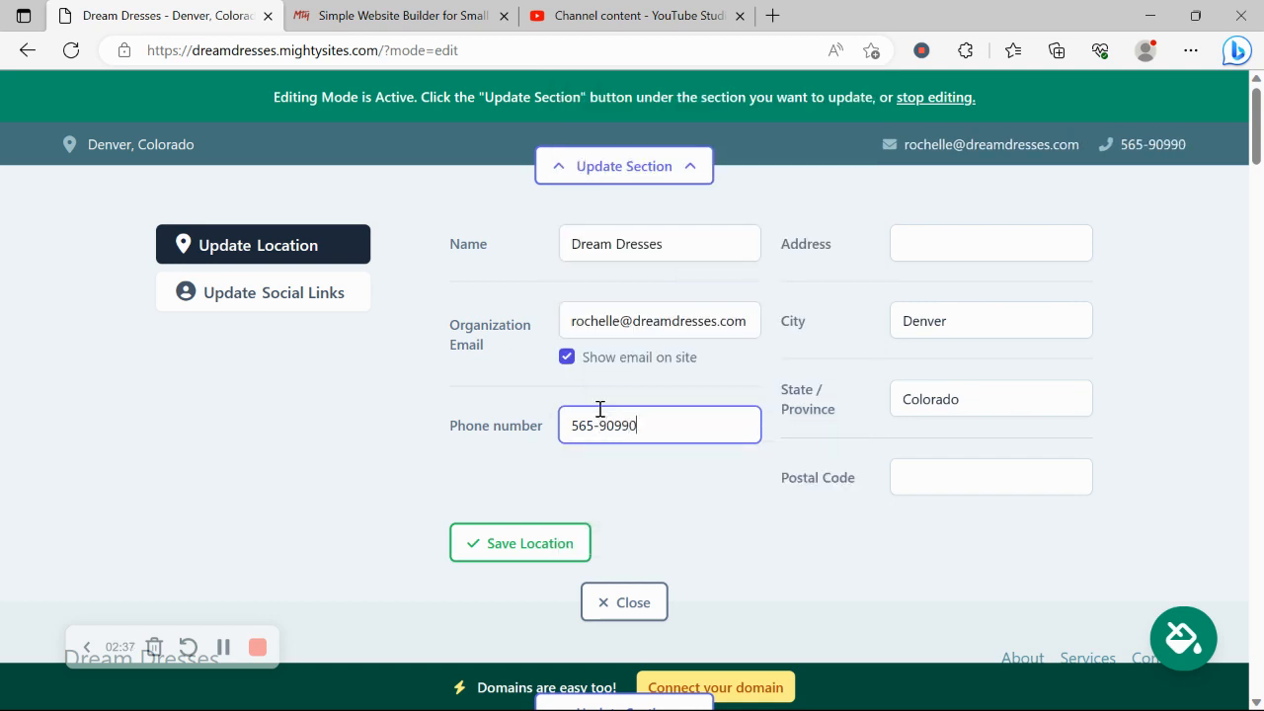
pyautogui.click(996, 258)
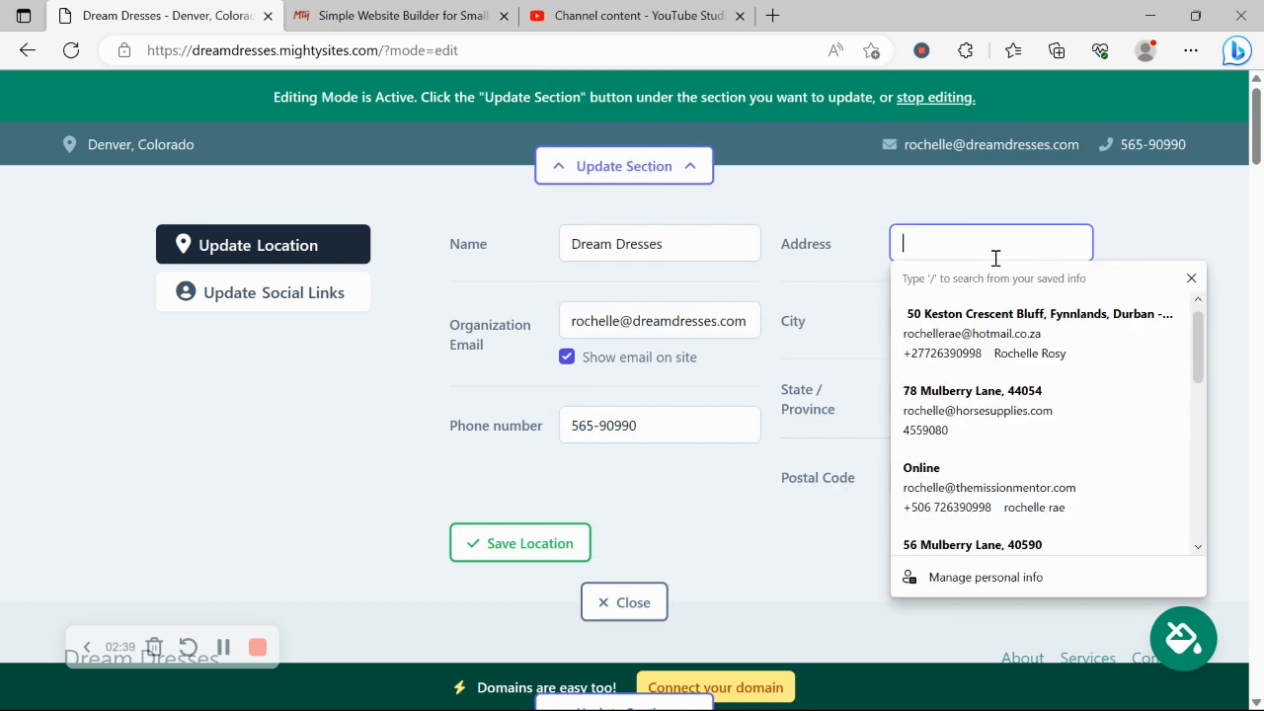
pyautogui.scroll(-1, 1049, 514)
pyautogui.click(1049, 542)
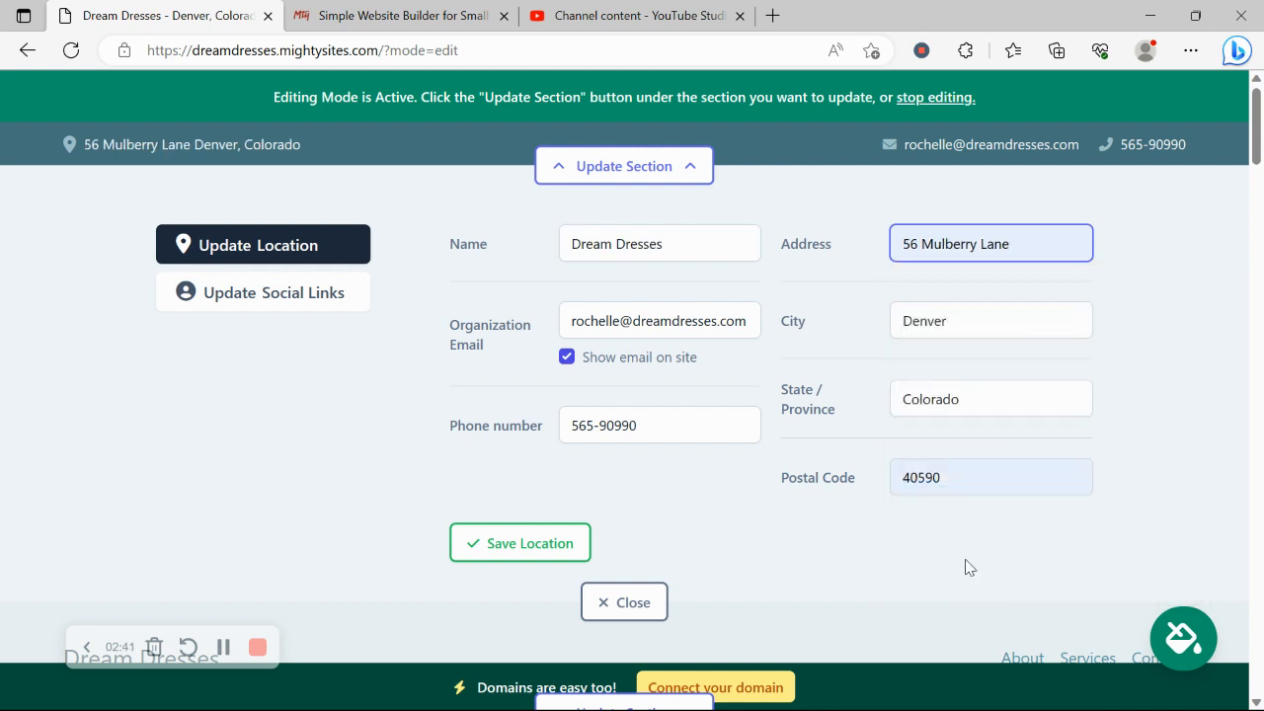
pyautogui.click(562, 535)
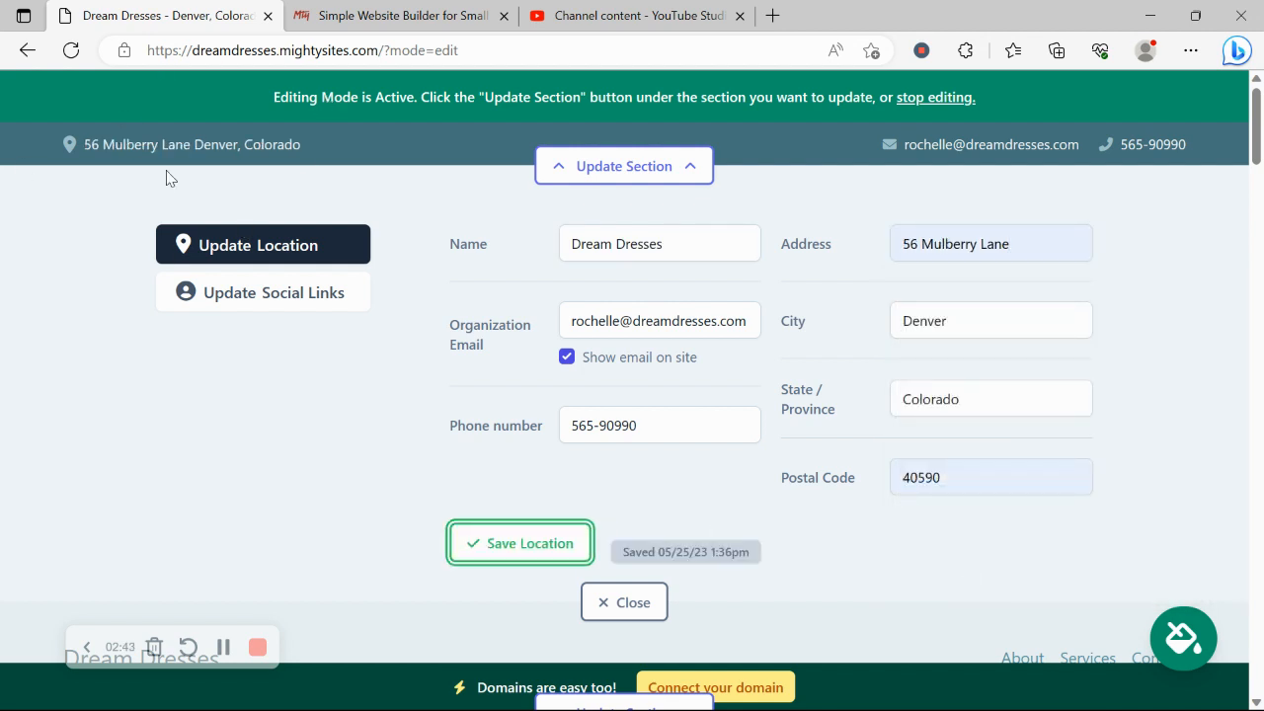
pyautogui.click(287, 294)
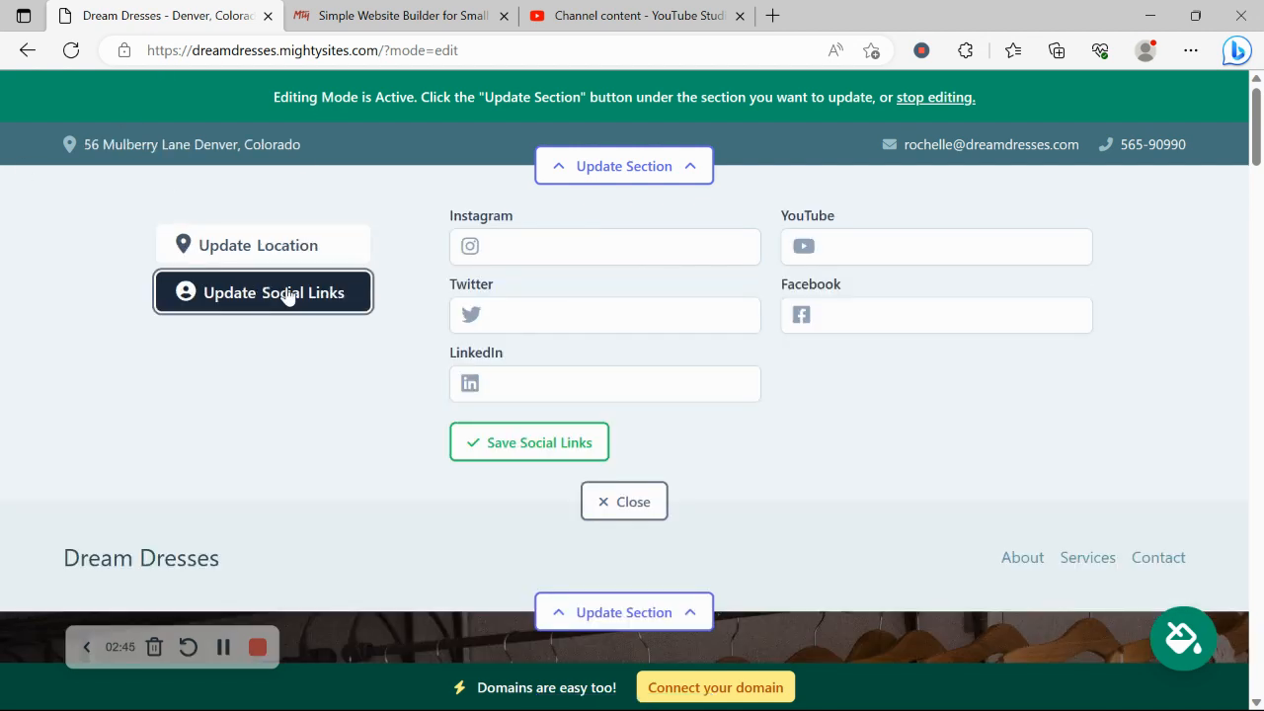
# Step: Set the Instagram handle to mightysites and the Twitter handle to mightysitesusa
pyautogui.click(518, 246)
pyautogui.write('migh')
pyautogui.press('BackSpace')
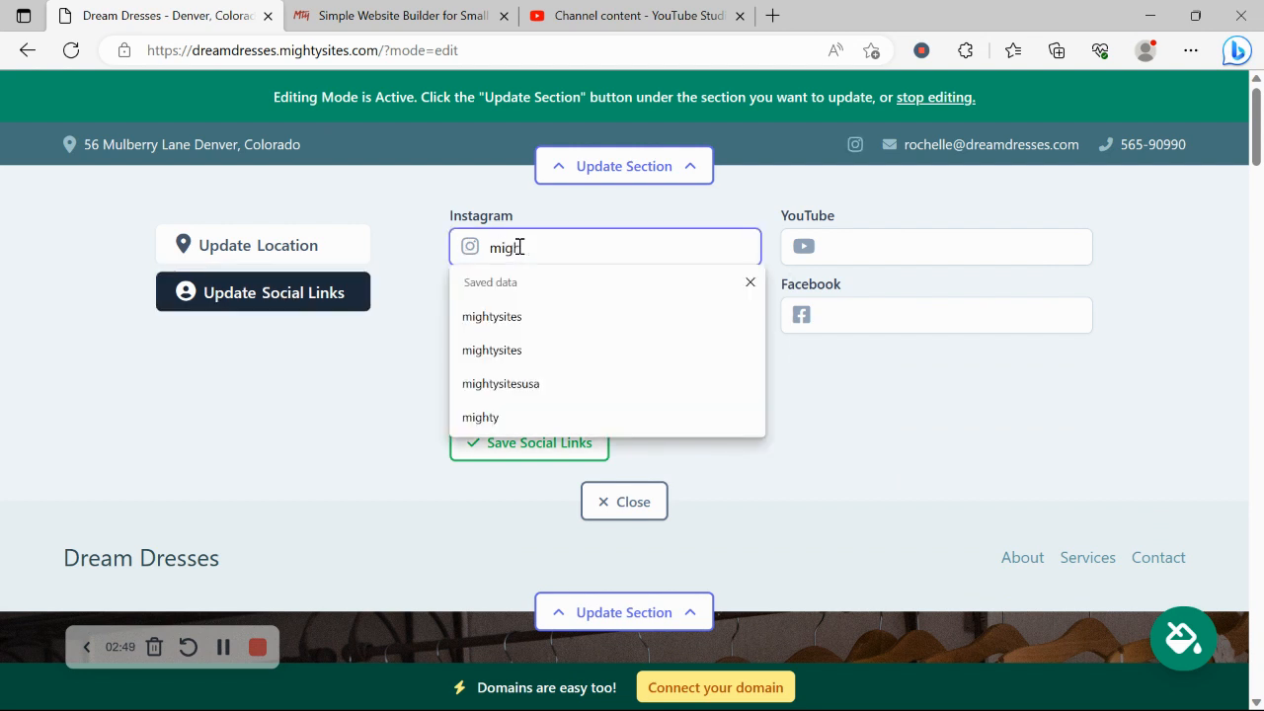
pyautogui.click(634, 314)
pyautogui.click(570, 316)
pyautogui.write('mig')
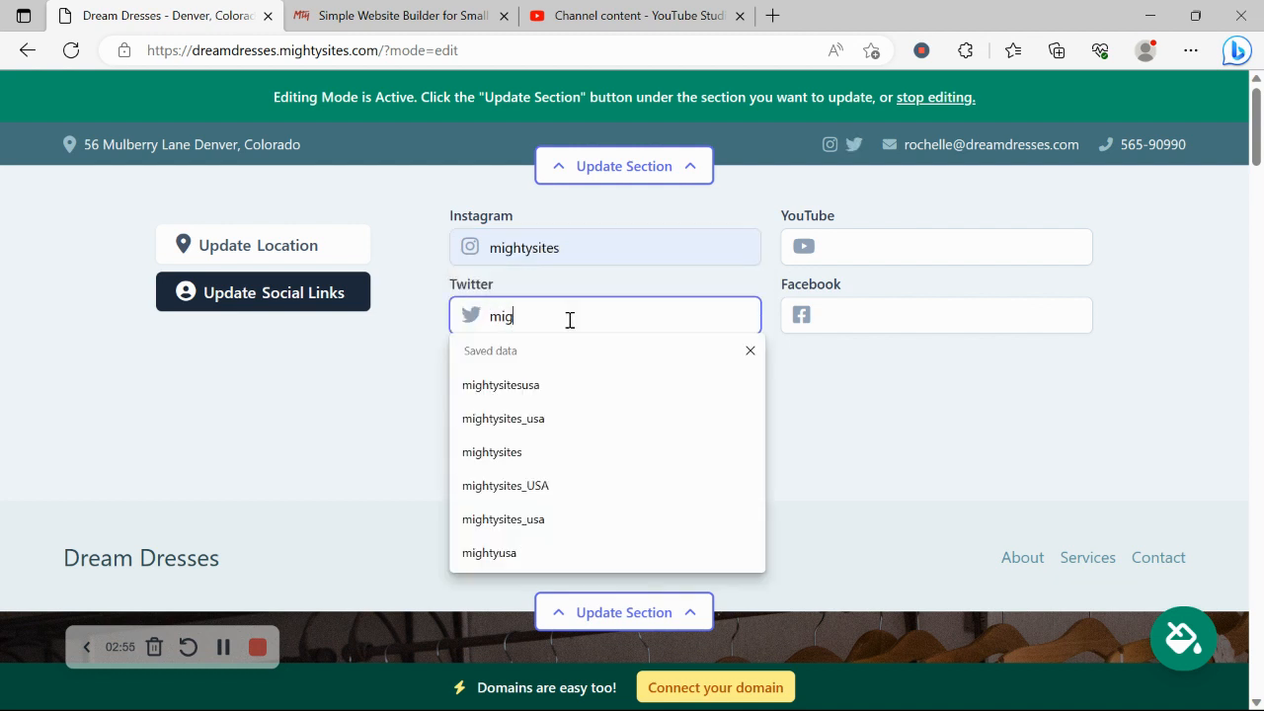
pyautogui.write('htysitesusa')
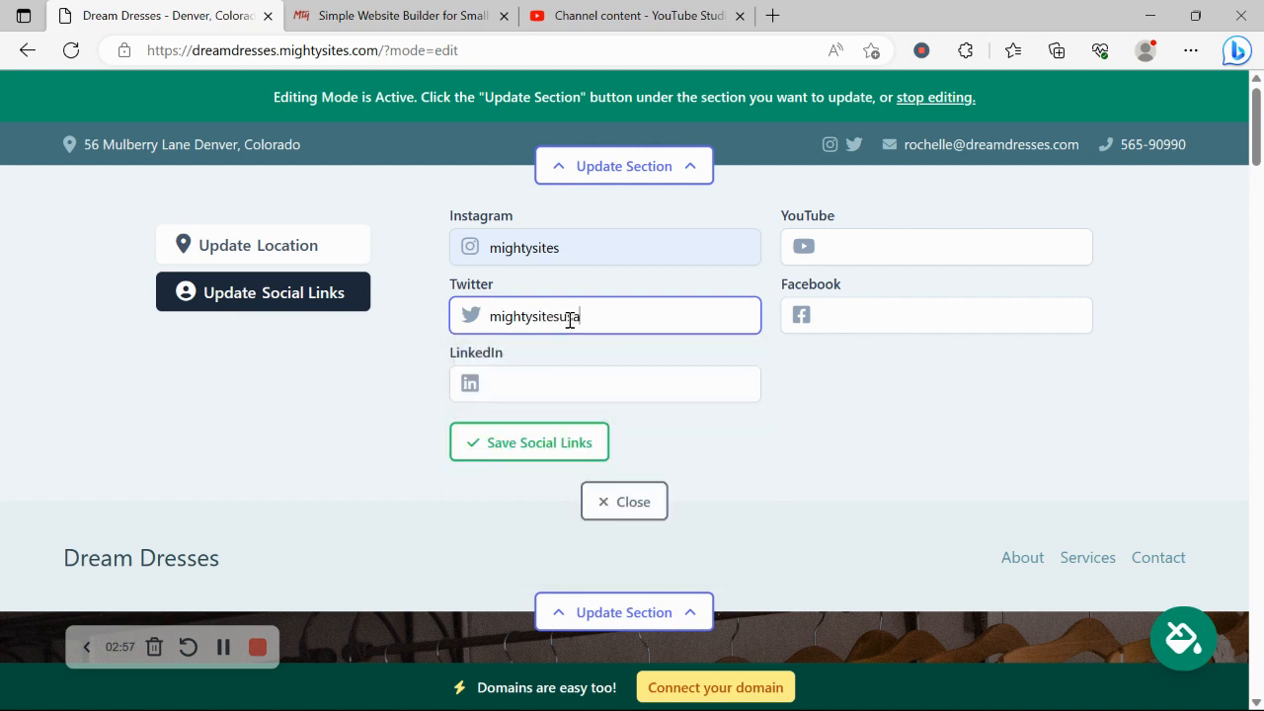
# Step: Save the social links, then upload the Mighty Sites logo image as the header logo
pyautogui.click(629, 514)
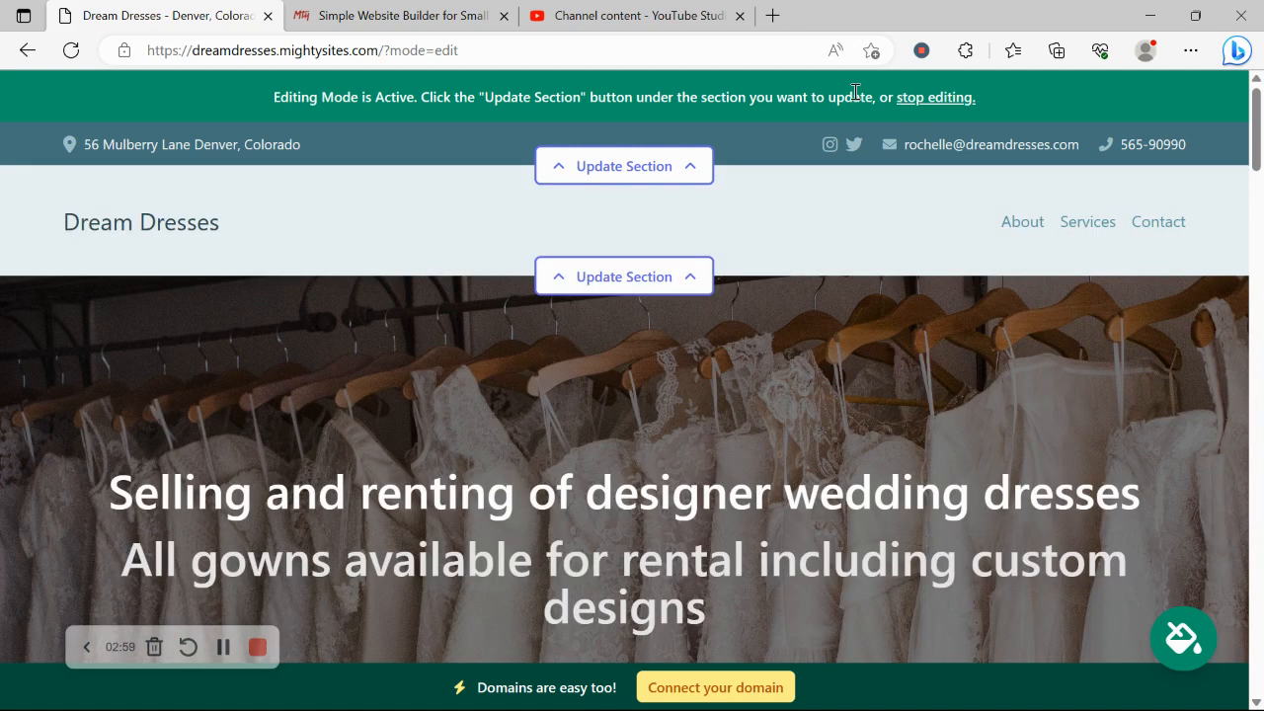
pyautogui.moveTo(632, 299); pyautogui.dragTo(609, 282)
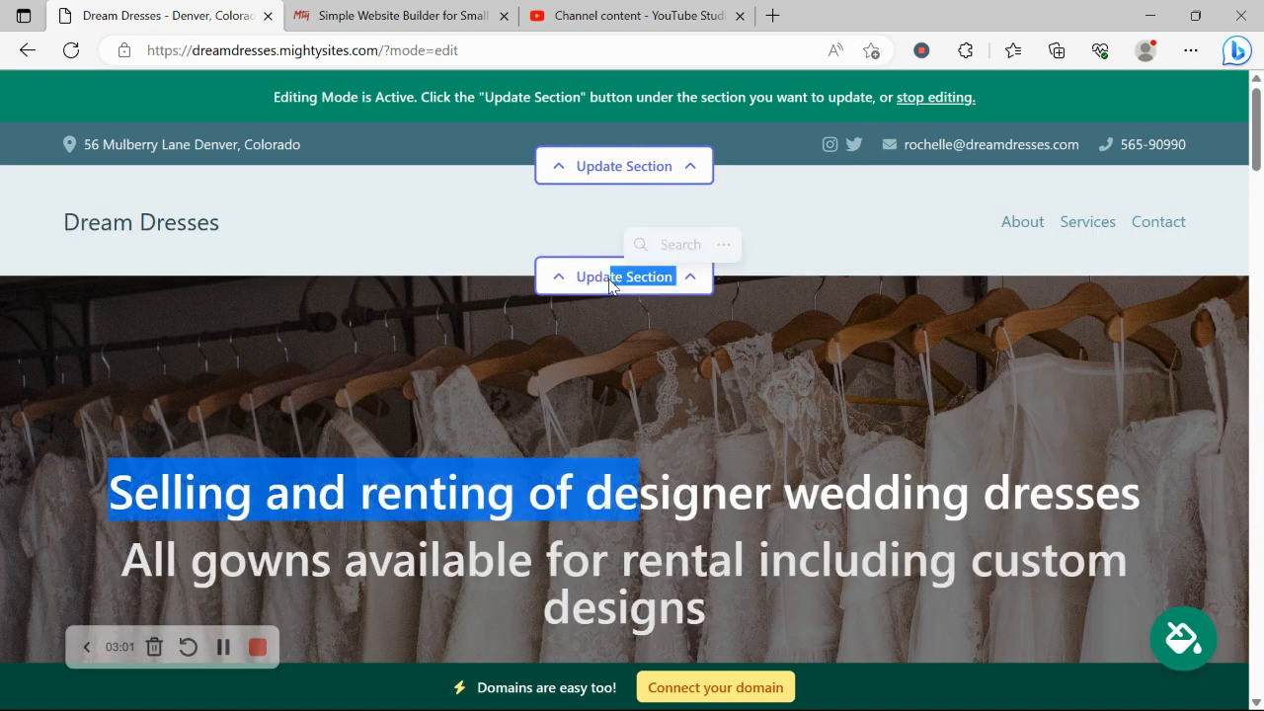
pyautogui.click(610, 284)
pyautogui.click(297, 405)
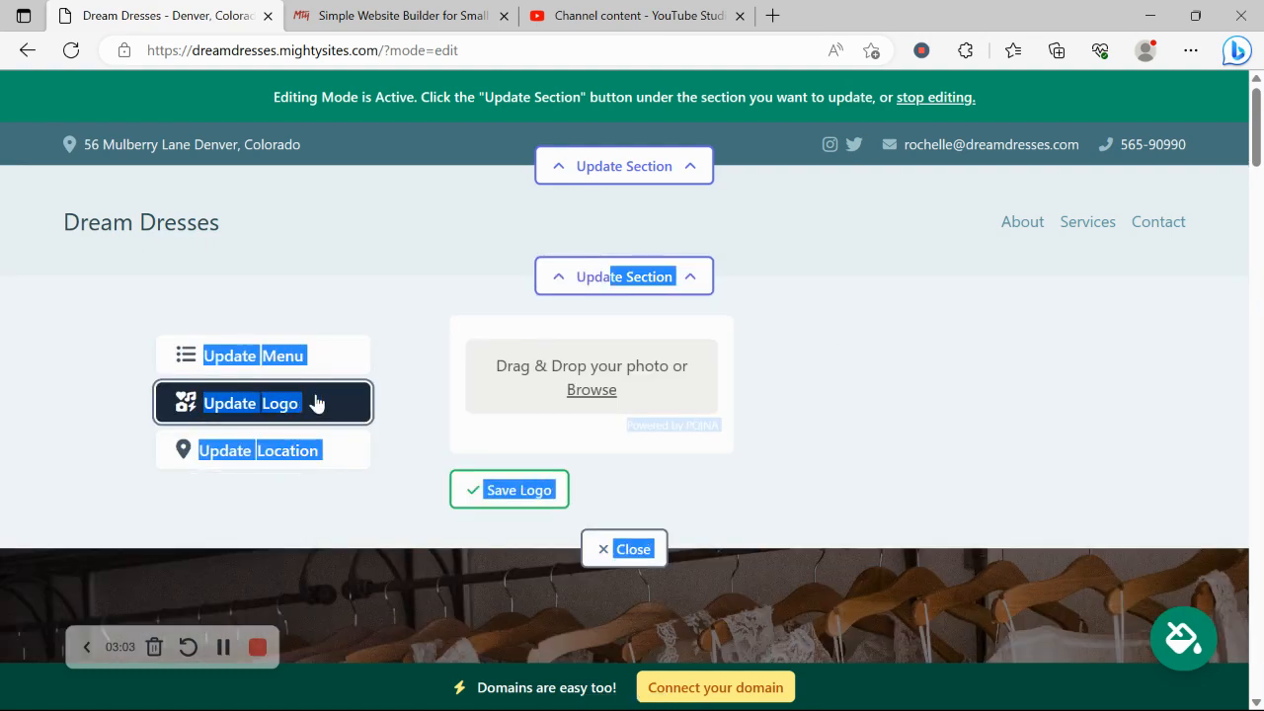
pyautogui.click(583, 391)
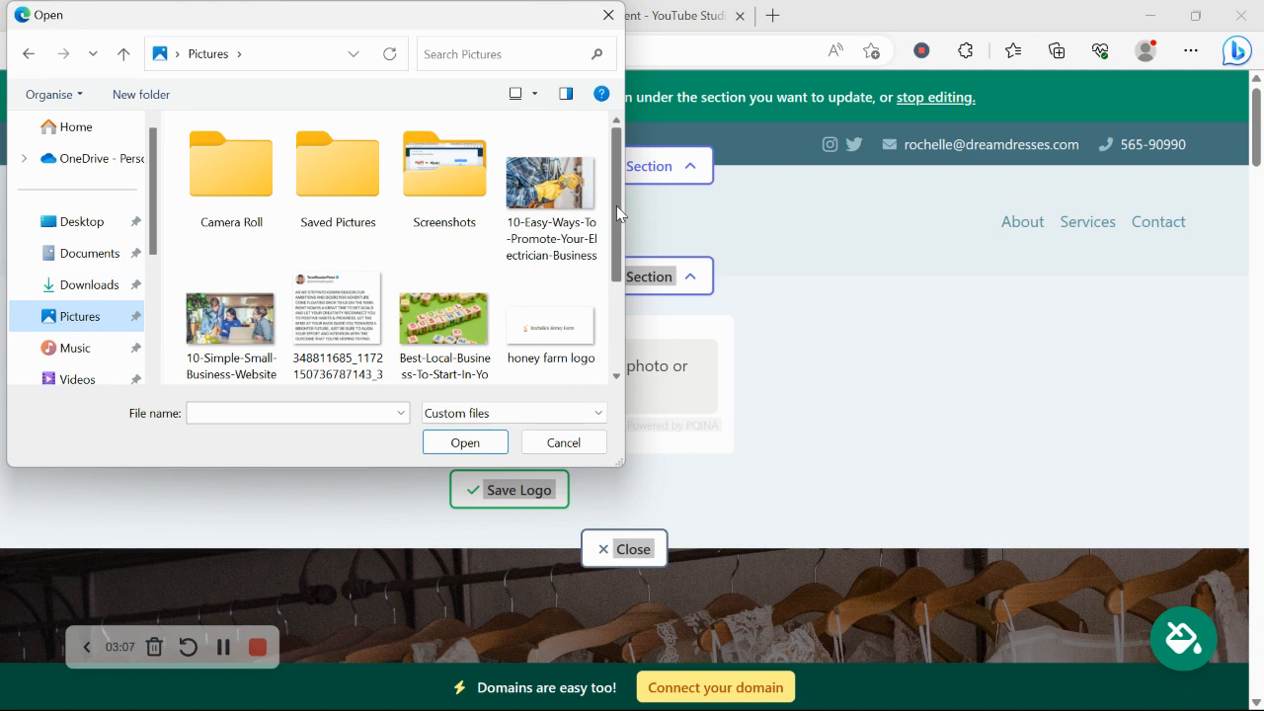
pyautogui.scroll(-2, 494, 297)
pyautogui.doubleClick(369, 335)
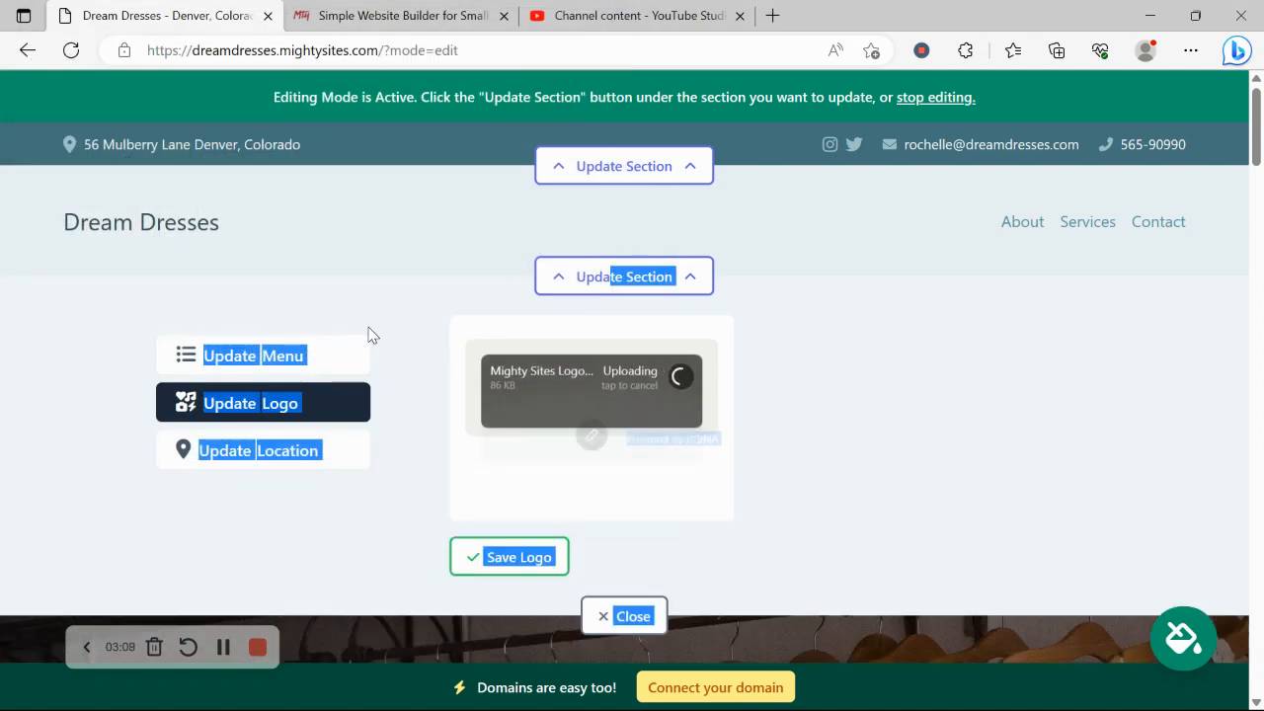
pyautogui.click(440, 311)
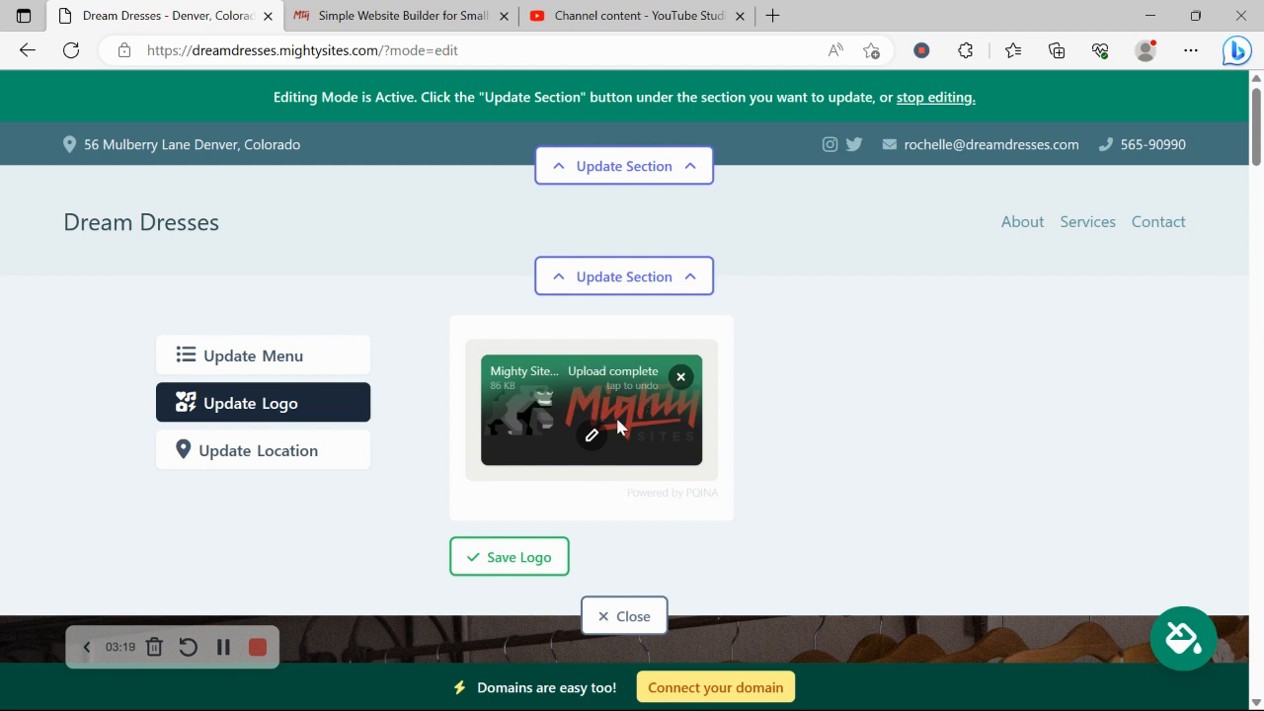
pyautogui.click(555, 580)
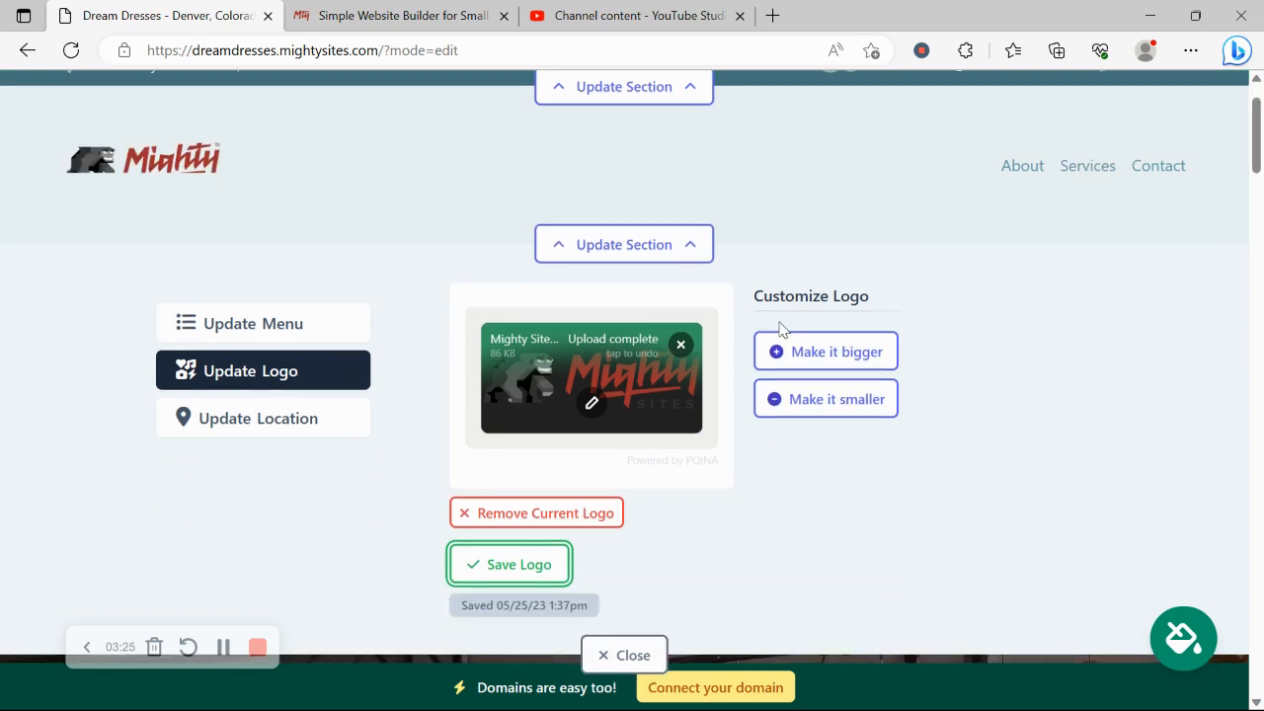
# Step: Close the logo editor, scroll down the page and bring up the colour theme picker
pyautogui.click(616, 655)
pyautogui.scroll(-6, 264, 310)
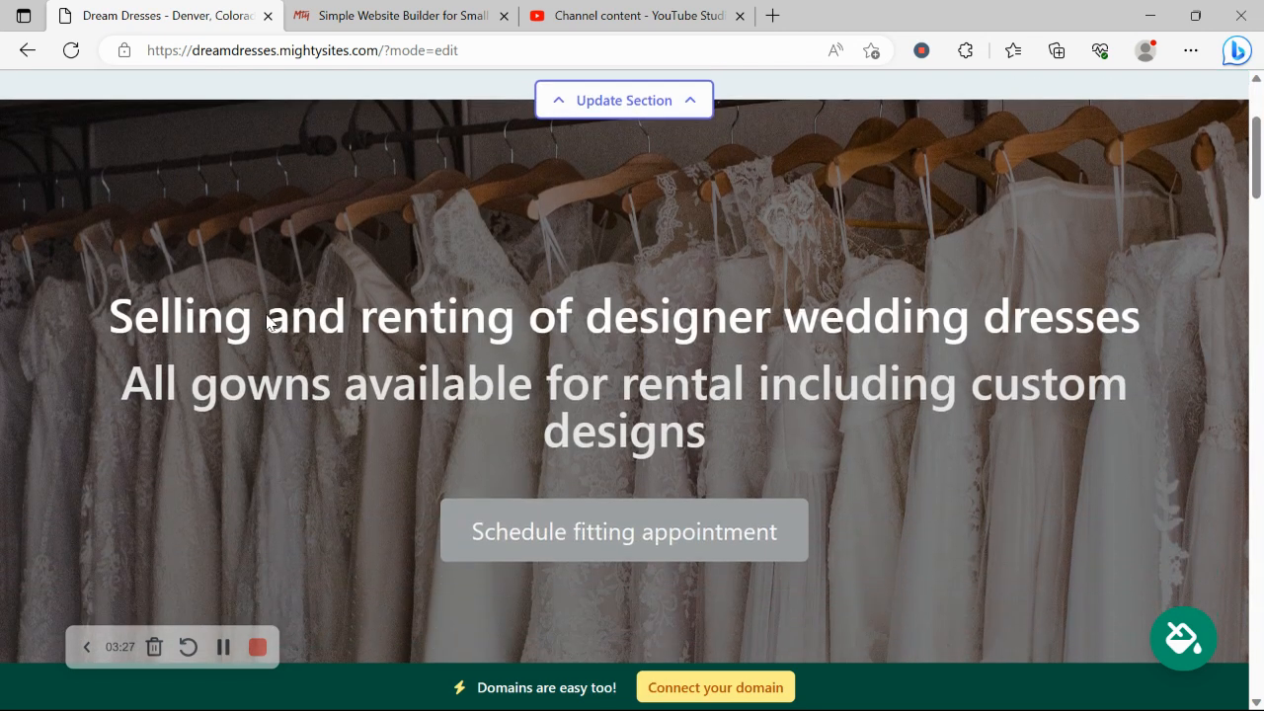
pyautogui.scroll(-2, 266, 323)
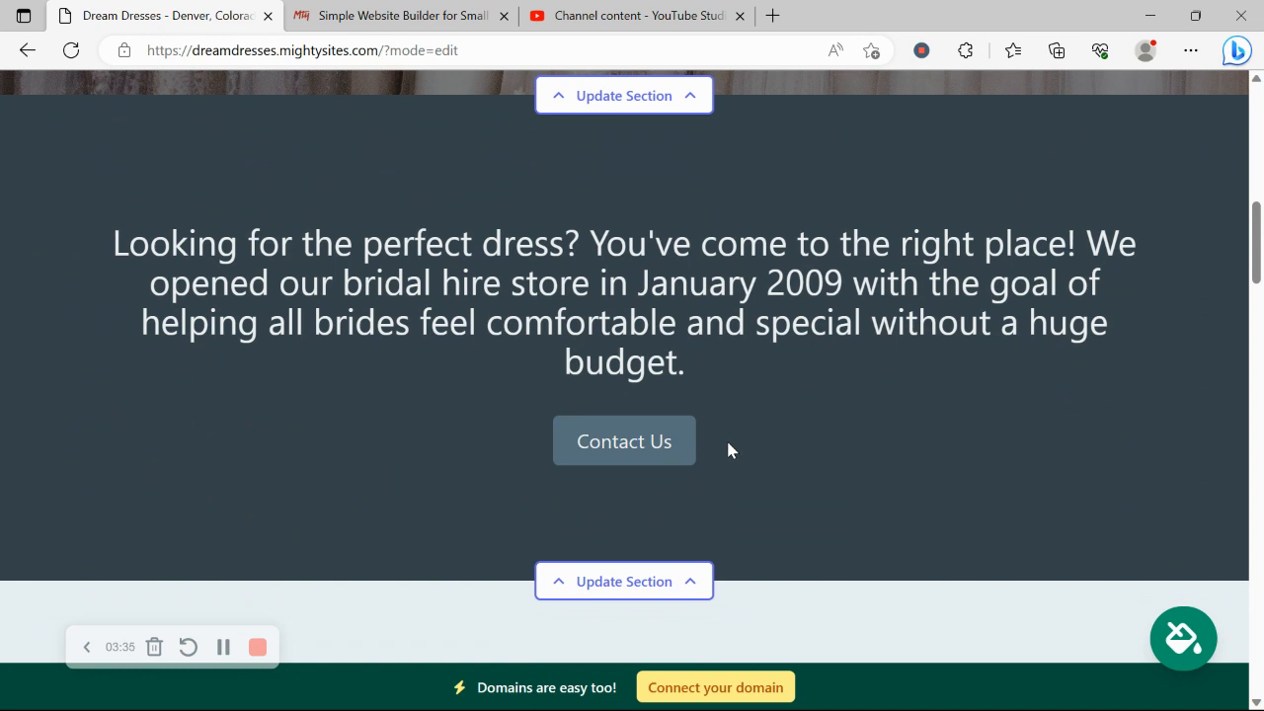
pyautogui.click(1177, 647)
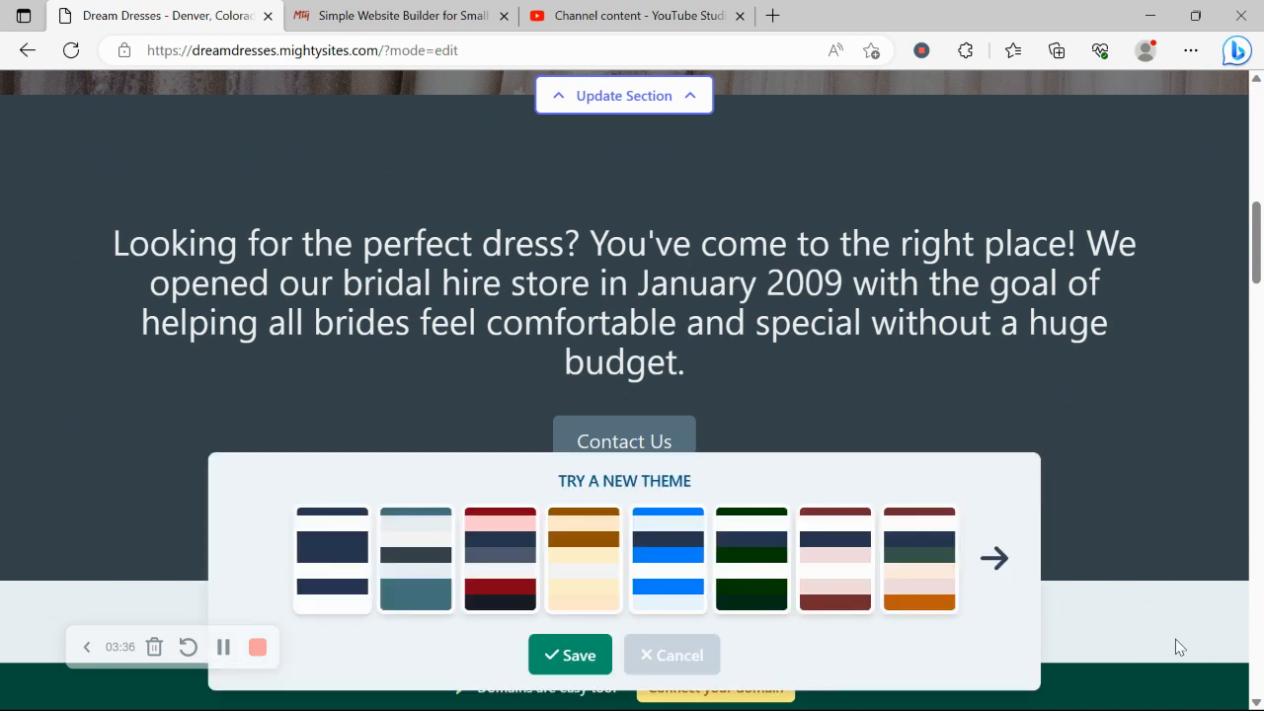
# Step: Preview the light-grey and magenta themes, then apply and save the crimson pink theme
pyautogui.click(1008, 566)
pyautogui.click(1008, 566)
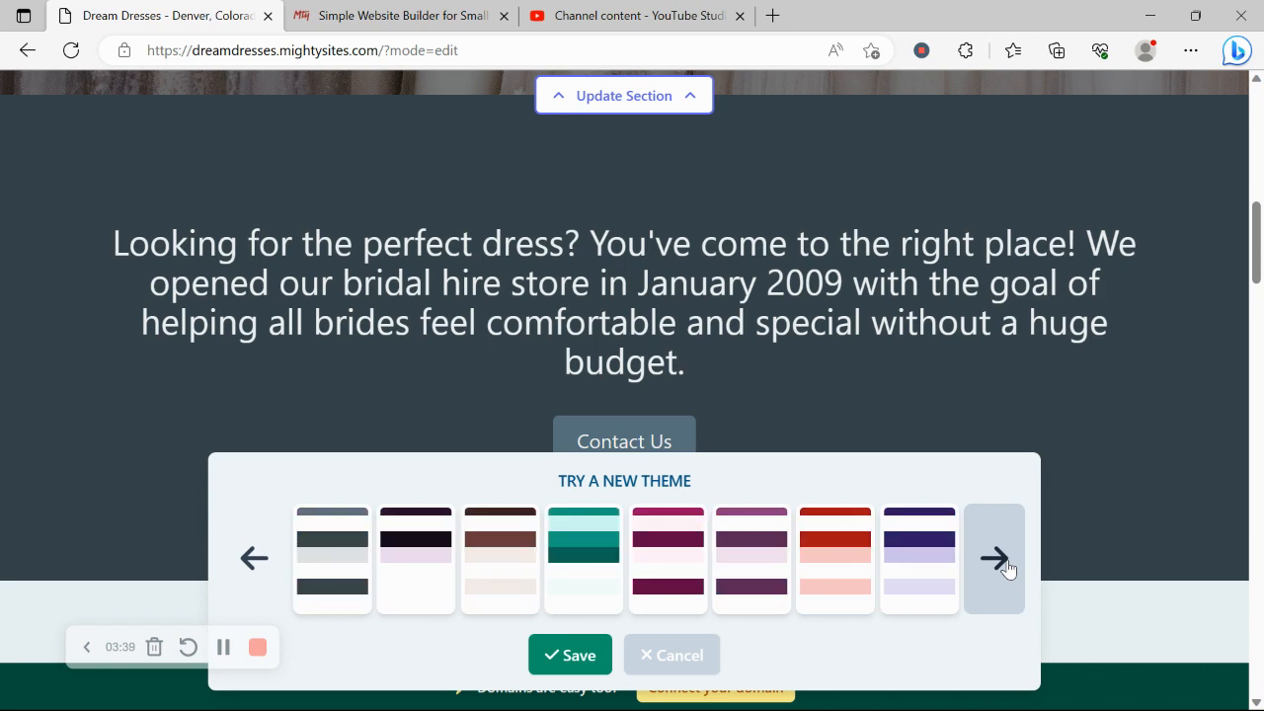
pyautogui.click(1008, 566)
pyautogui.click(652, 573)
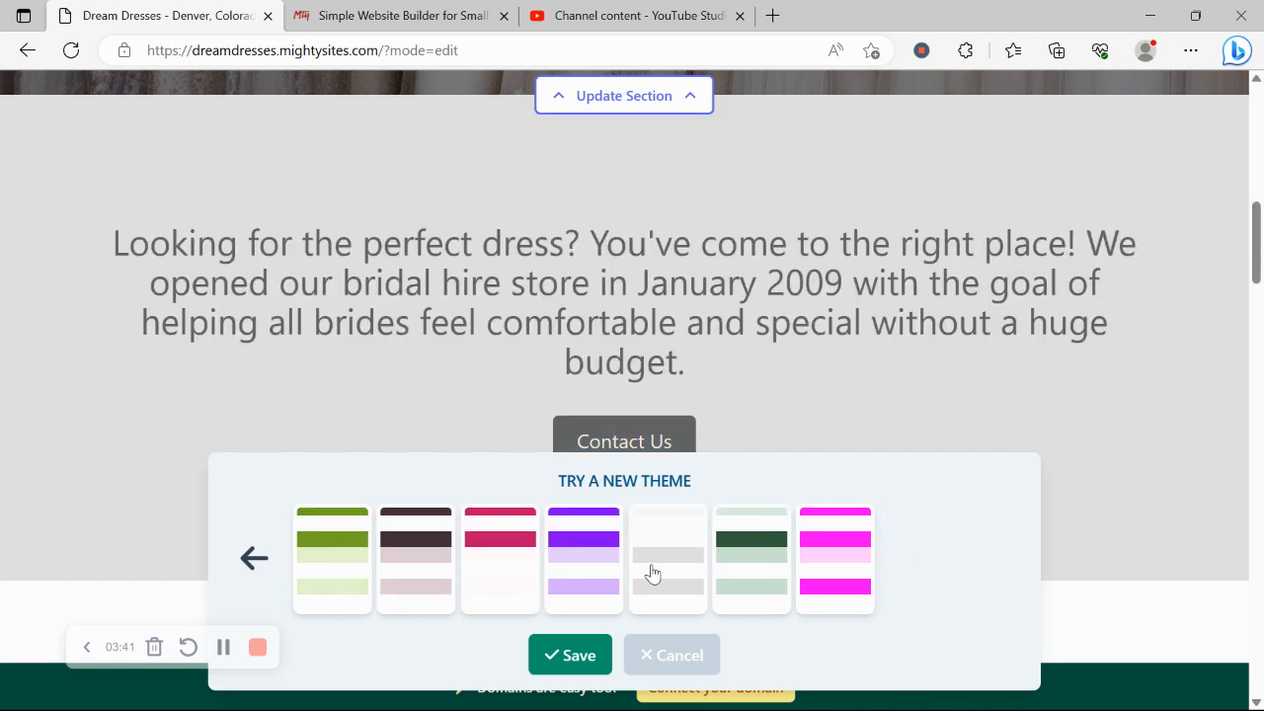
pyautogui.click(836, 560)
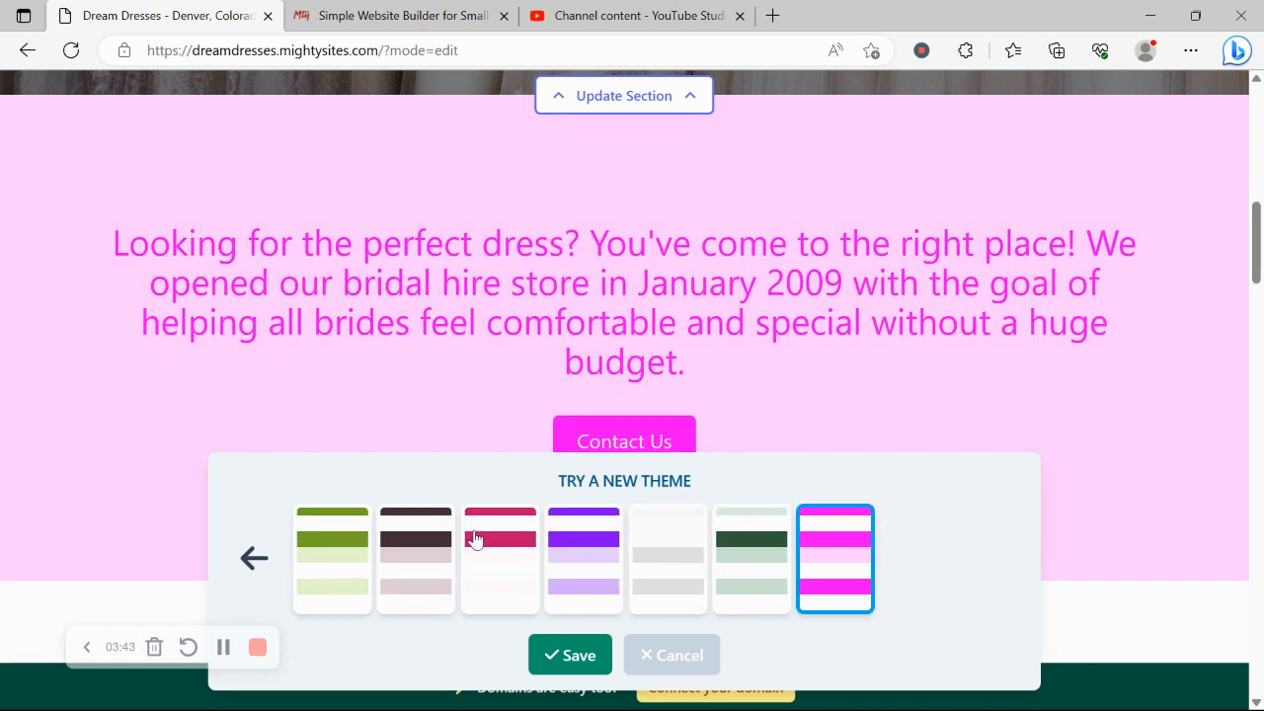
pyautogui.click(474, 541)
pyautogui.click(561, 652)
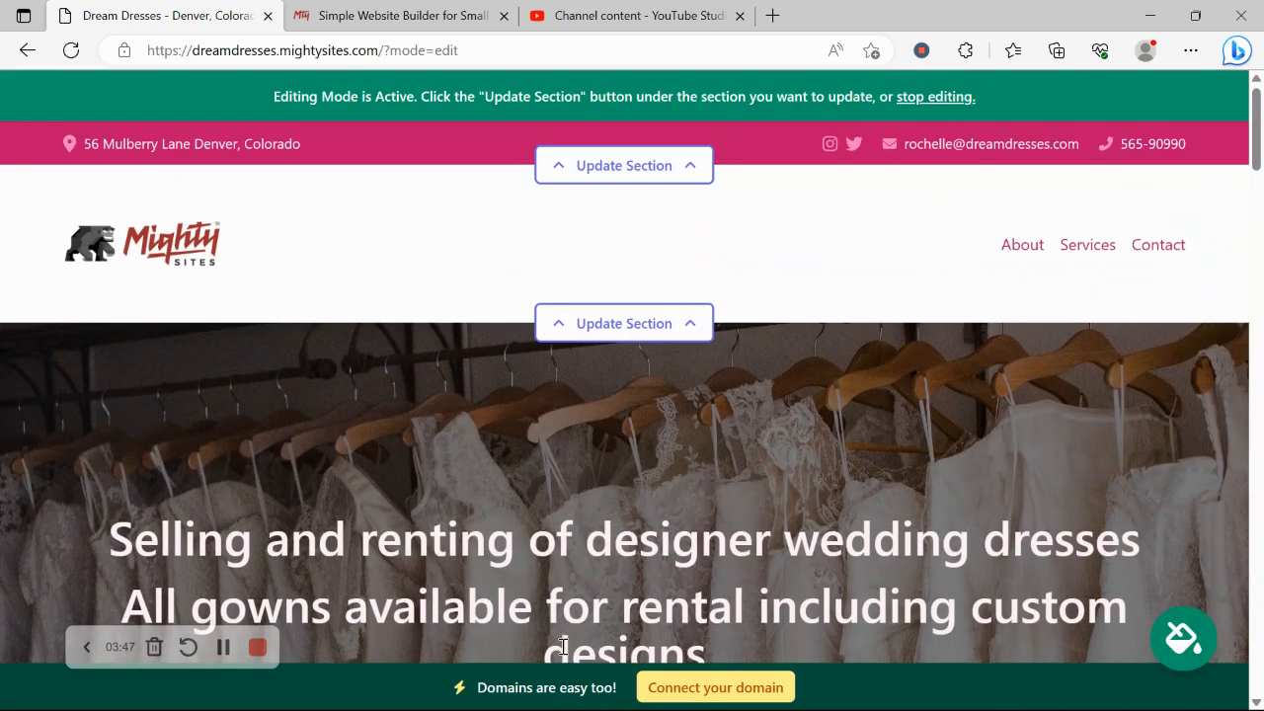
# Step: Open the hero section editor and browse the photo library for a background image
pyautogui.scroll(-5, 563, 652)
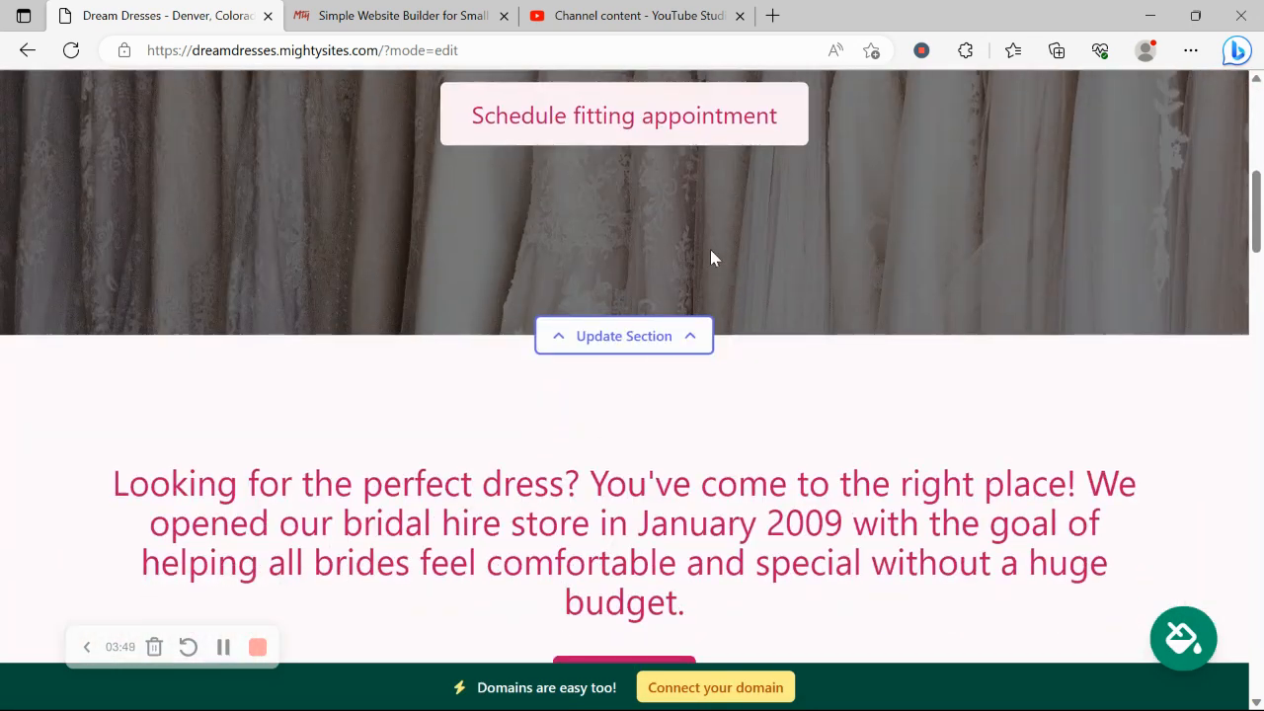
pyautogui.click(618, 336)
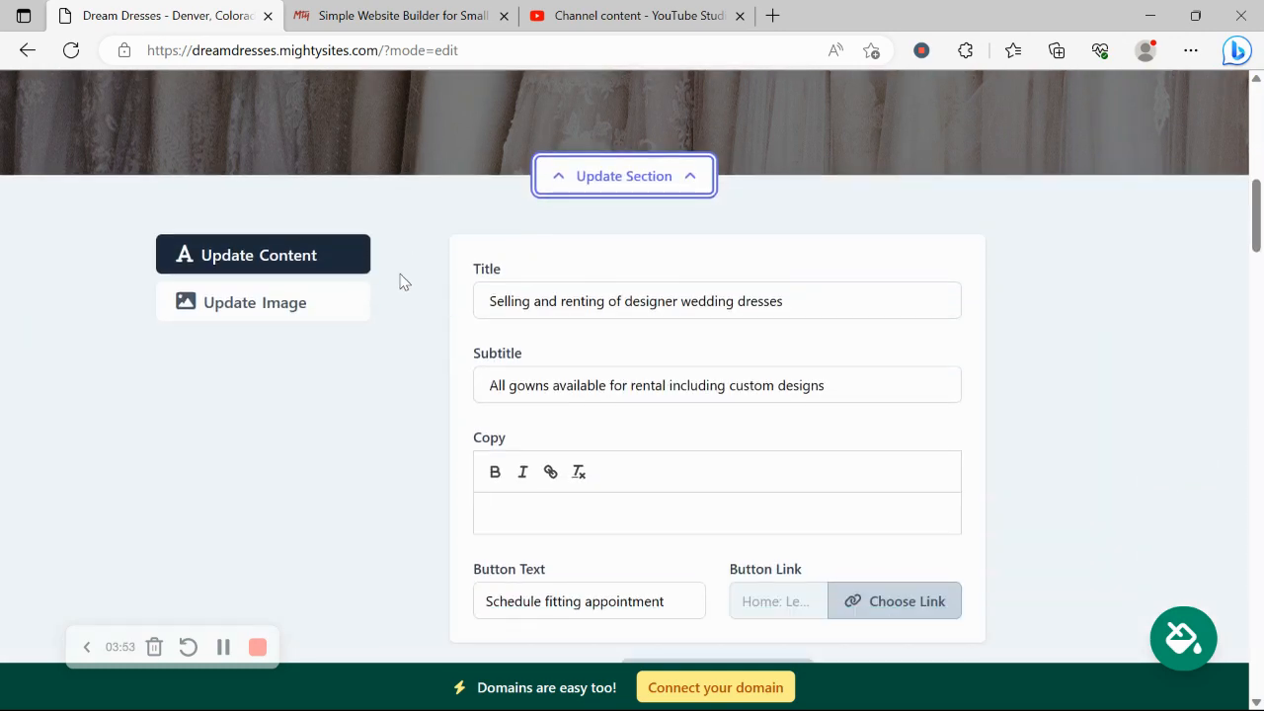
pyautogui.click(325, 295)
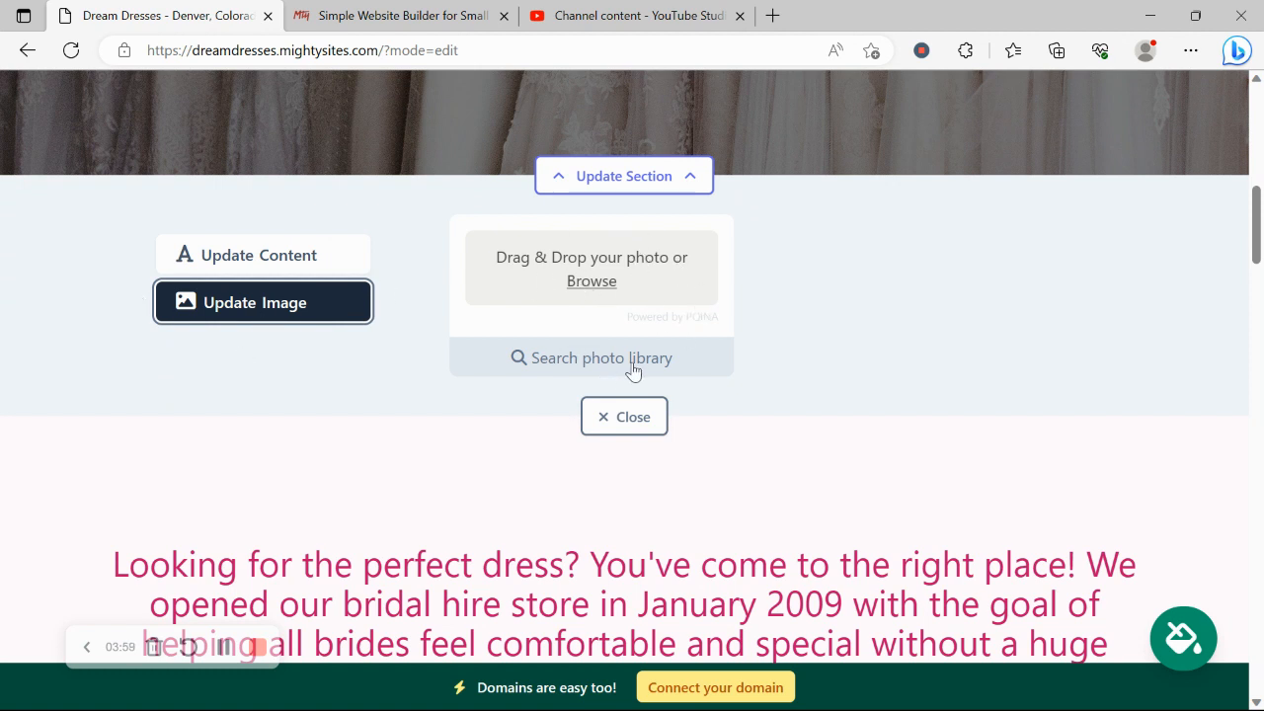
pyautogui.click(557, 361)
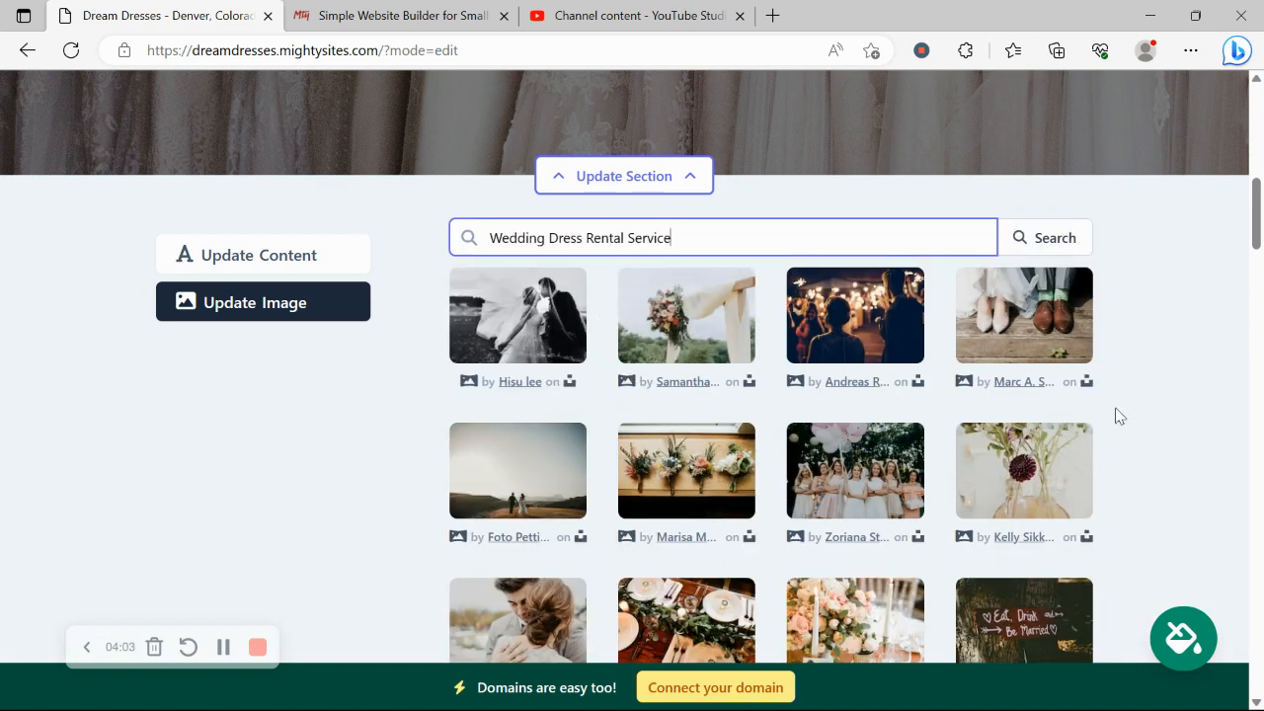
pyautogui.click(519, 521)
pyautogui.scroll(-2, 518, 520)
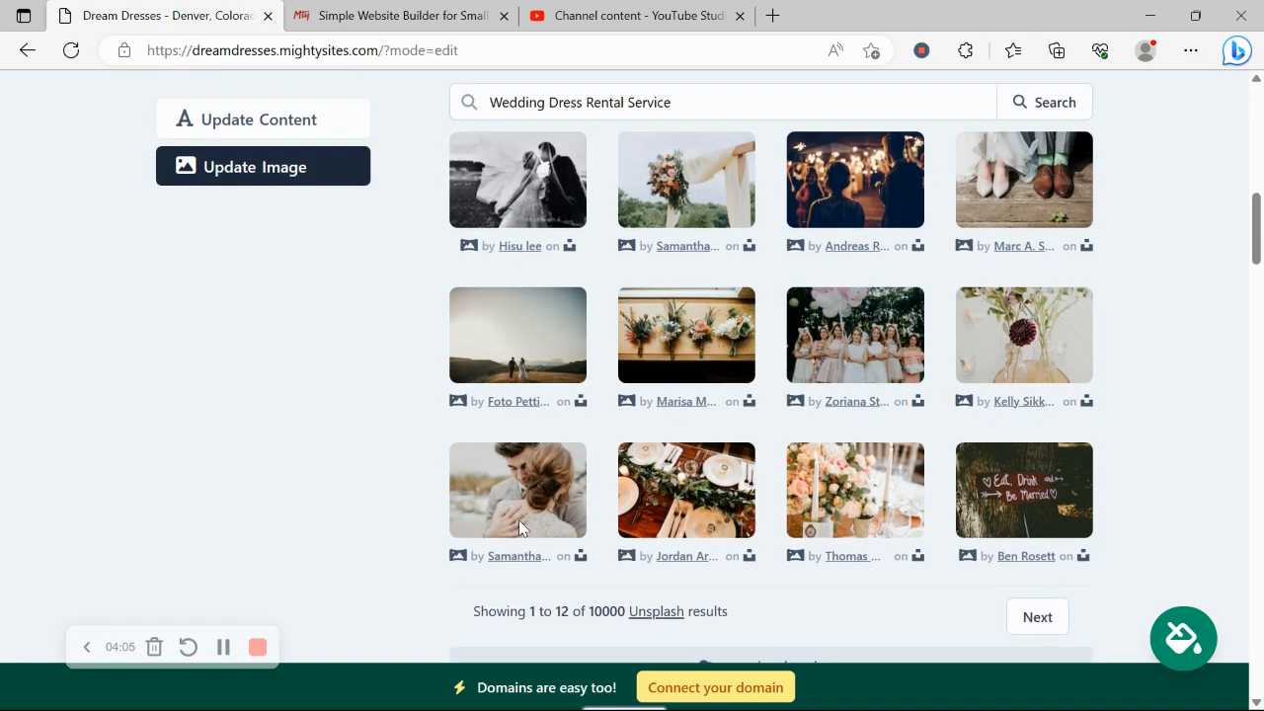
pyautogui.scroll(2, 519, 521)
# Step: Switch to the hero text form and review its title, subtitle and 'Schedule fitting appointment' button
pyautogui.click(294, 258)
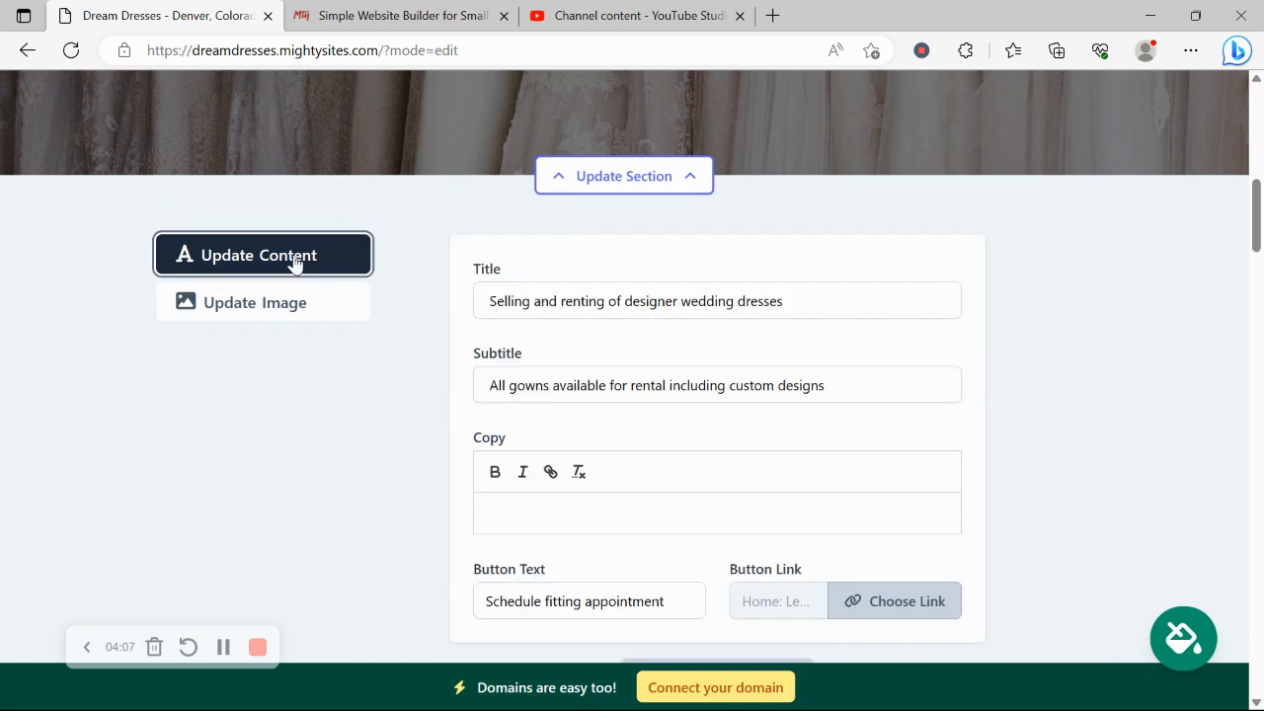
pyautogui.scroll(-1, 362, 451)
pyautogui.scroll(4, 362, 451)
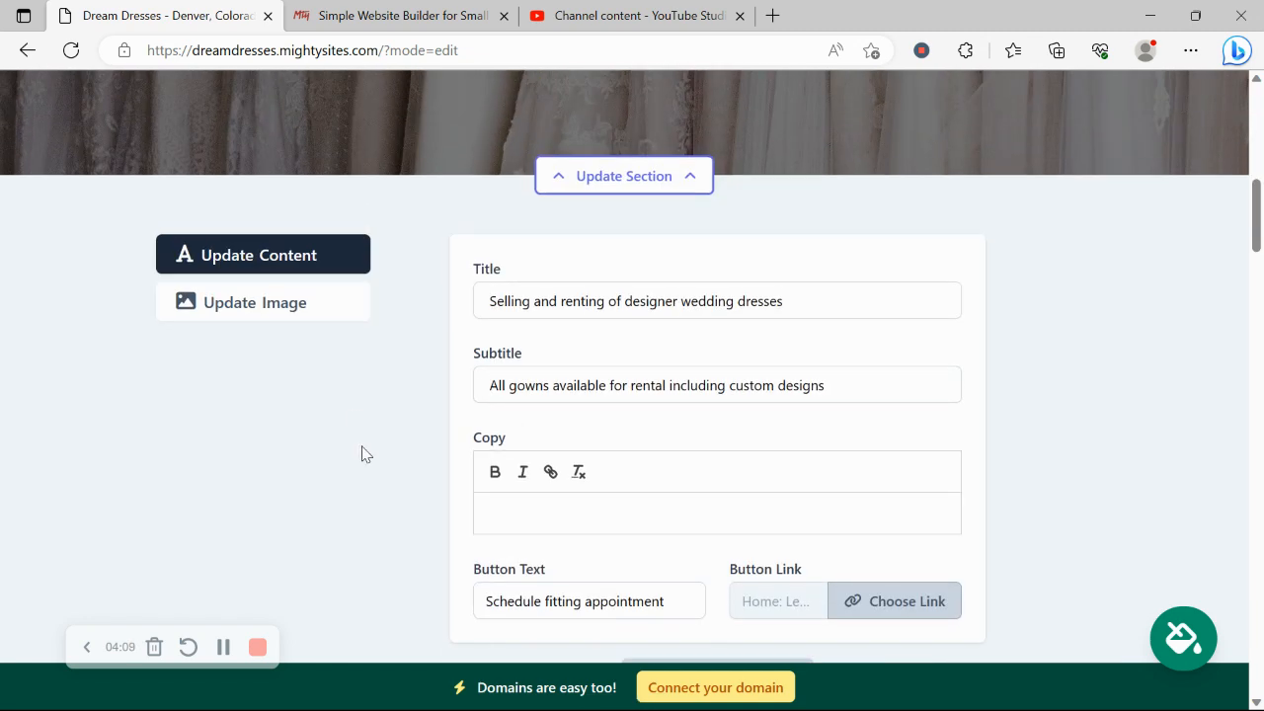
pyautogui.scroll(2, 362, 451)
pyautogui.moveTo(103, 208); pyautogui.dragTo(771, 341)
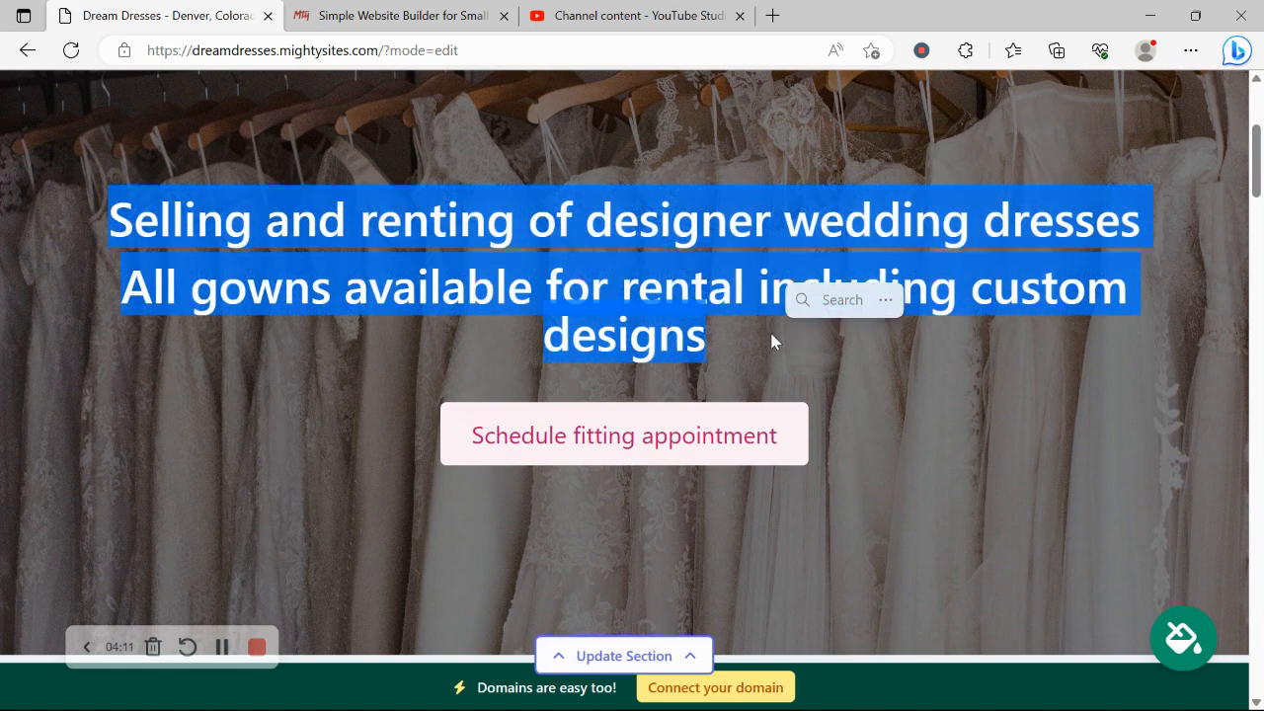
pyautogui.click(355, 309)
pyautogui.scroll(-6, 353, 313)
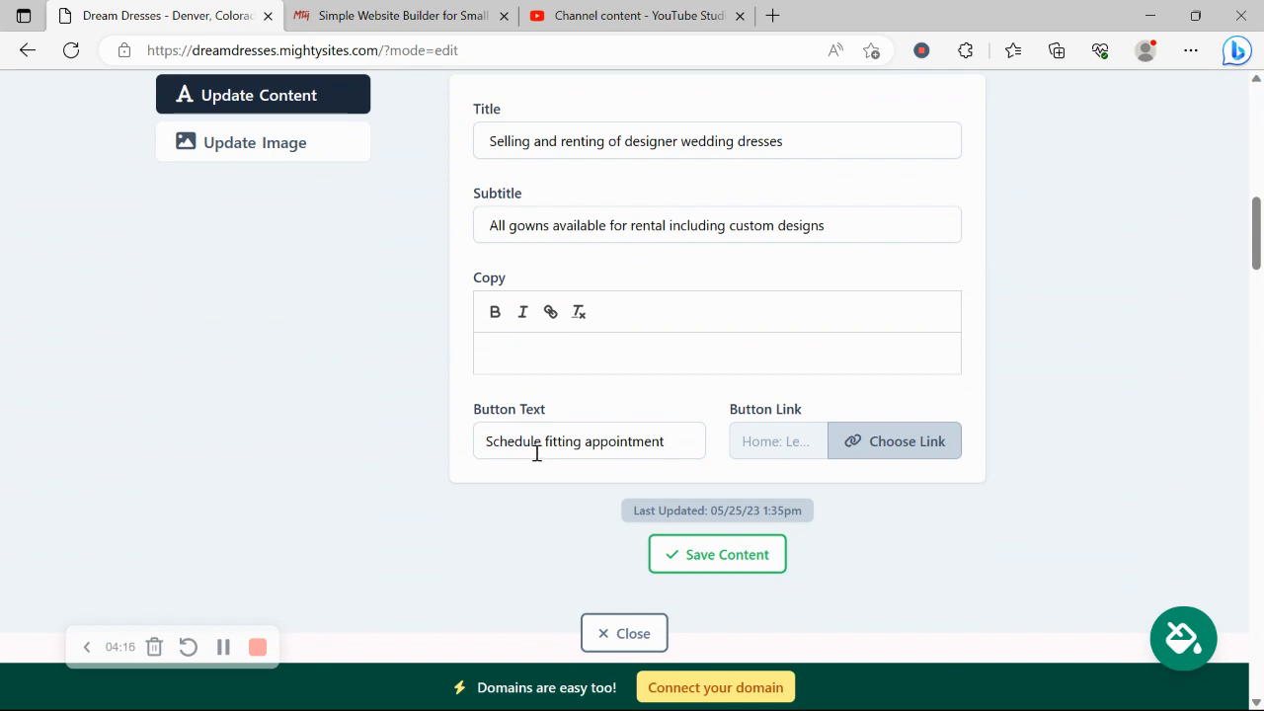
pyautogui.moveTo(688, 438); pyautogui.dragTo(389, 432)
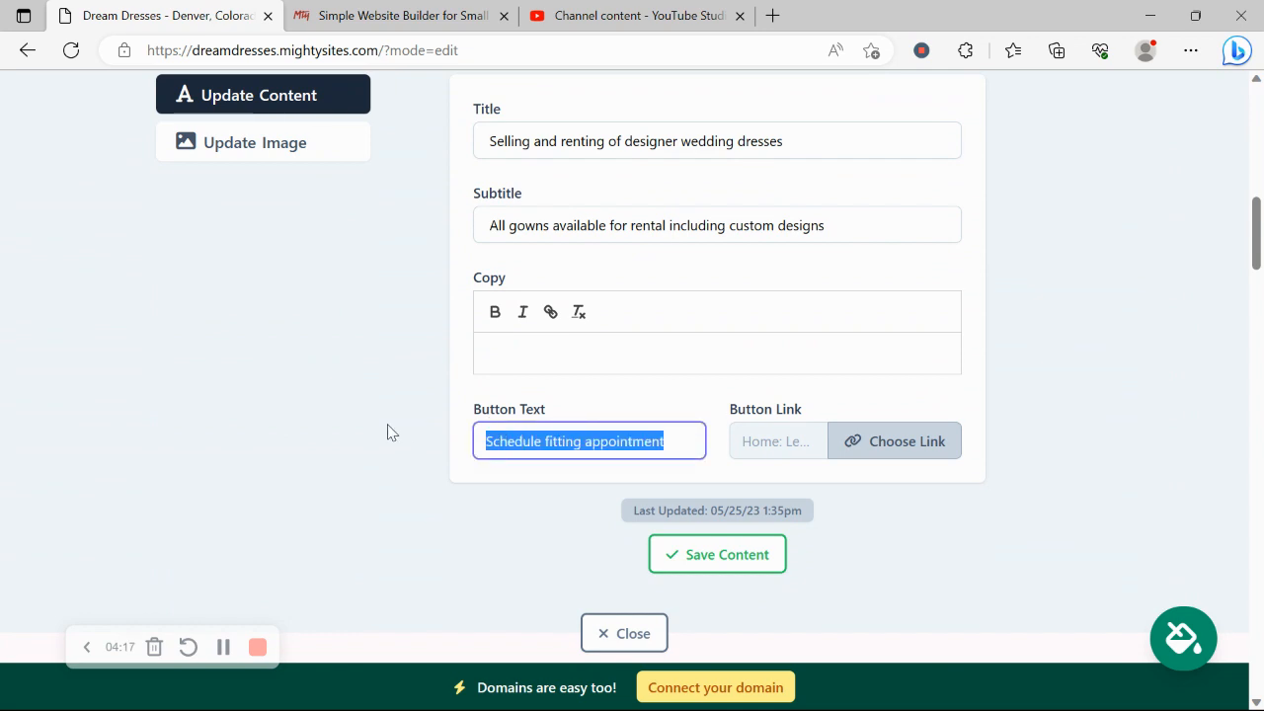
# Step: Review the button's call, directions and email link actions, then close the hero editor unchanged
pyautogui.click(946, 447)
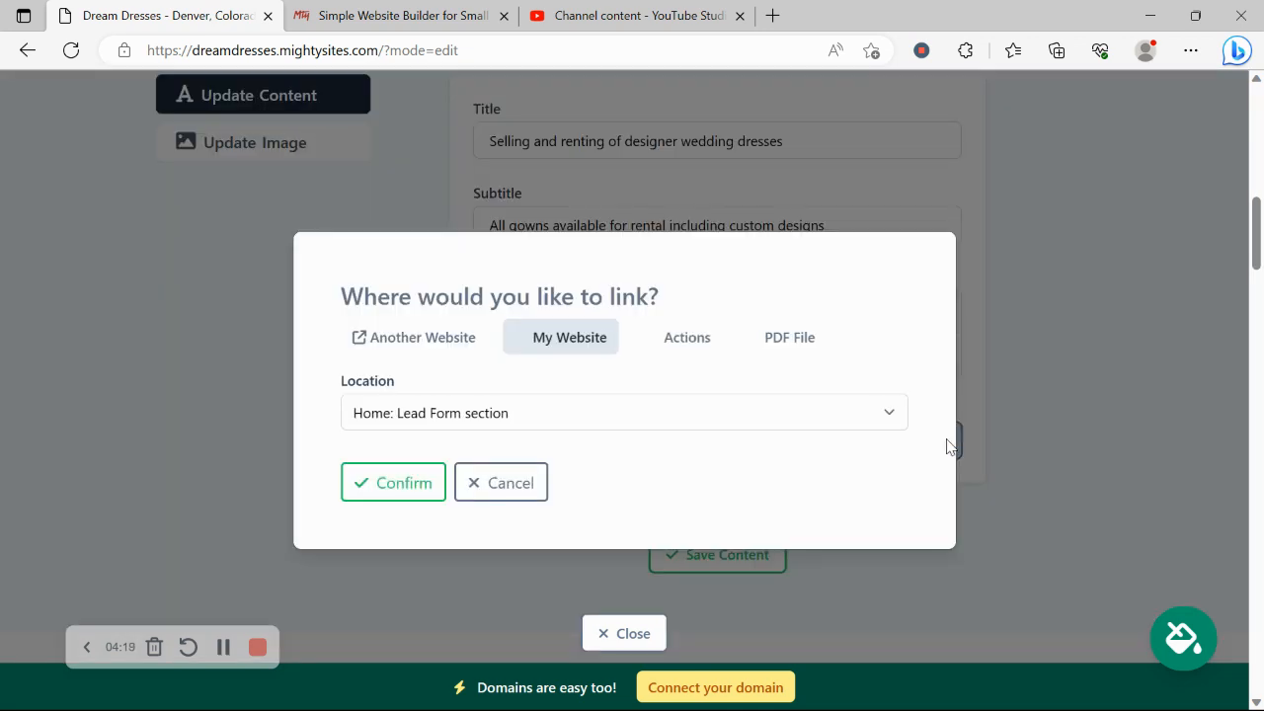
pyautogui.click(679, 342)
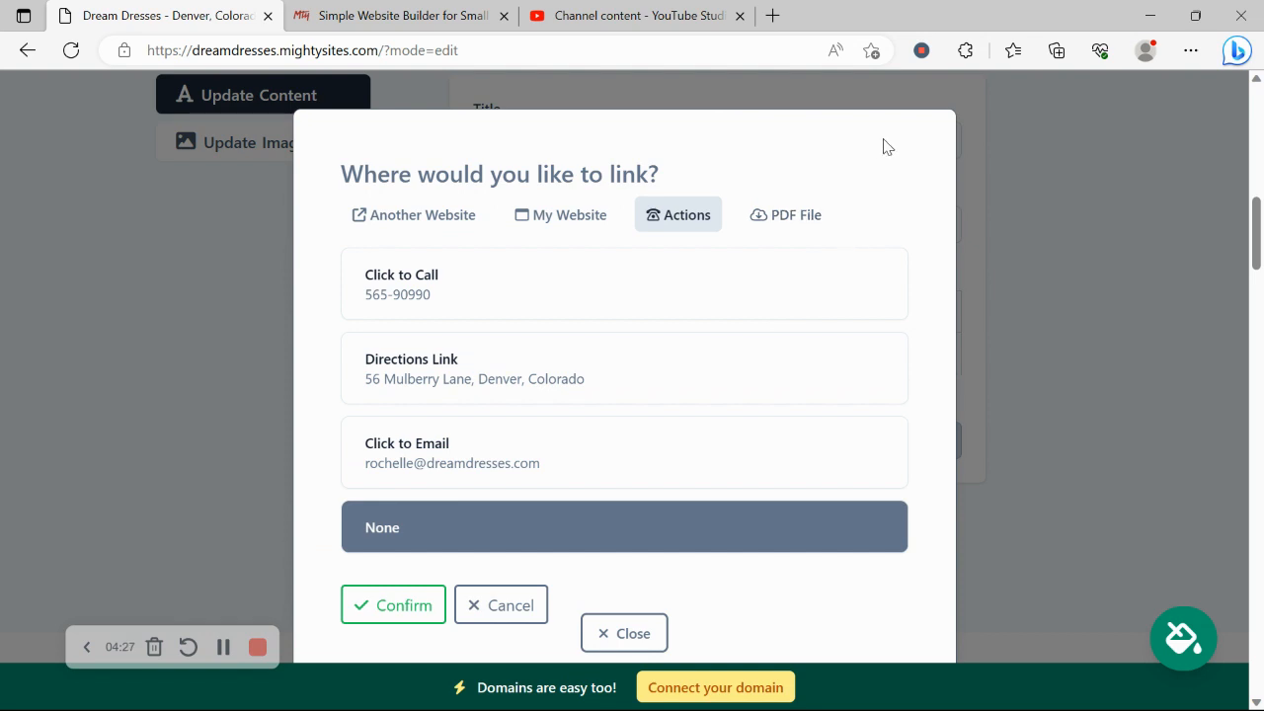
pyautogui.click(602, 628)
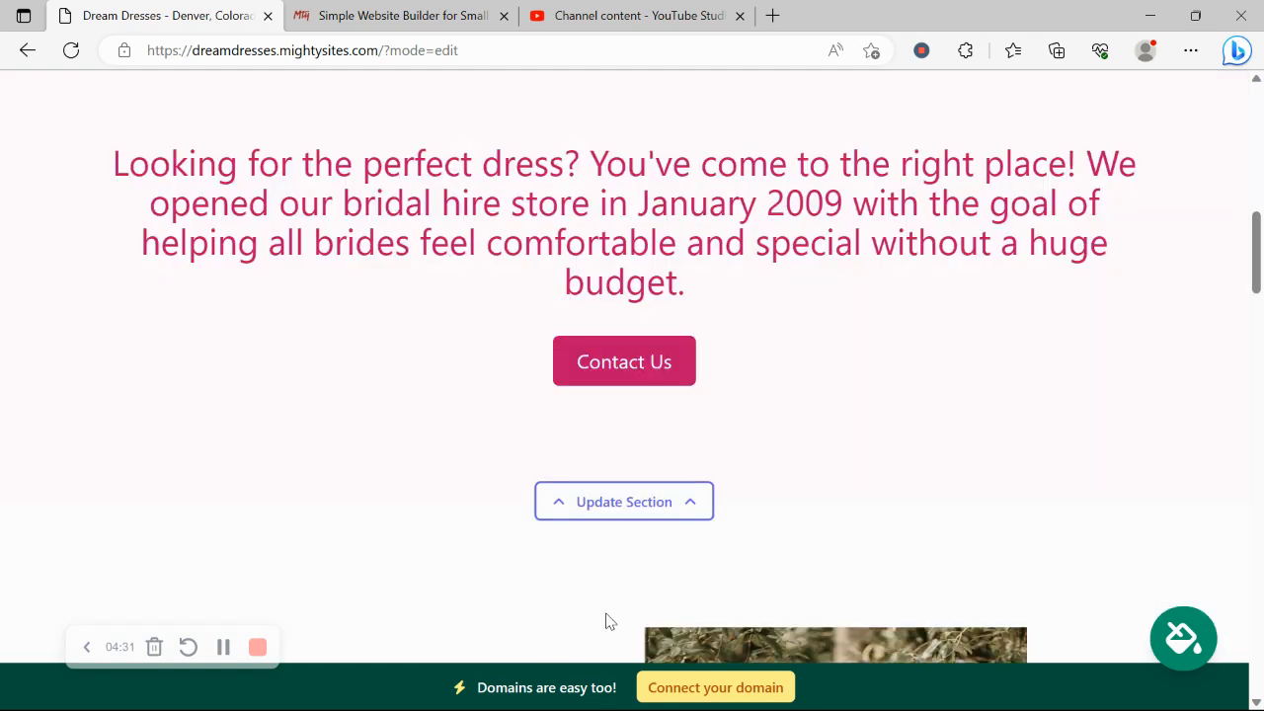
pyautogui.scroll(3, 607, 620)
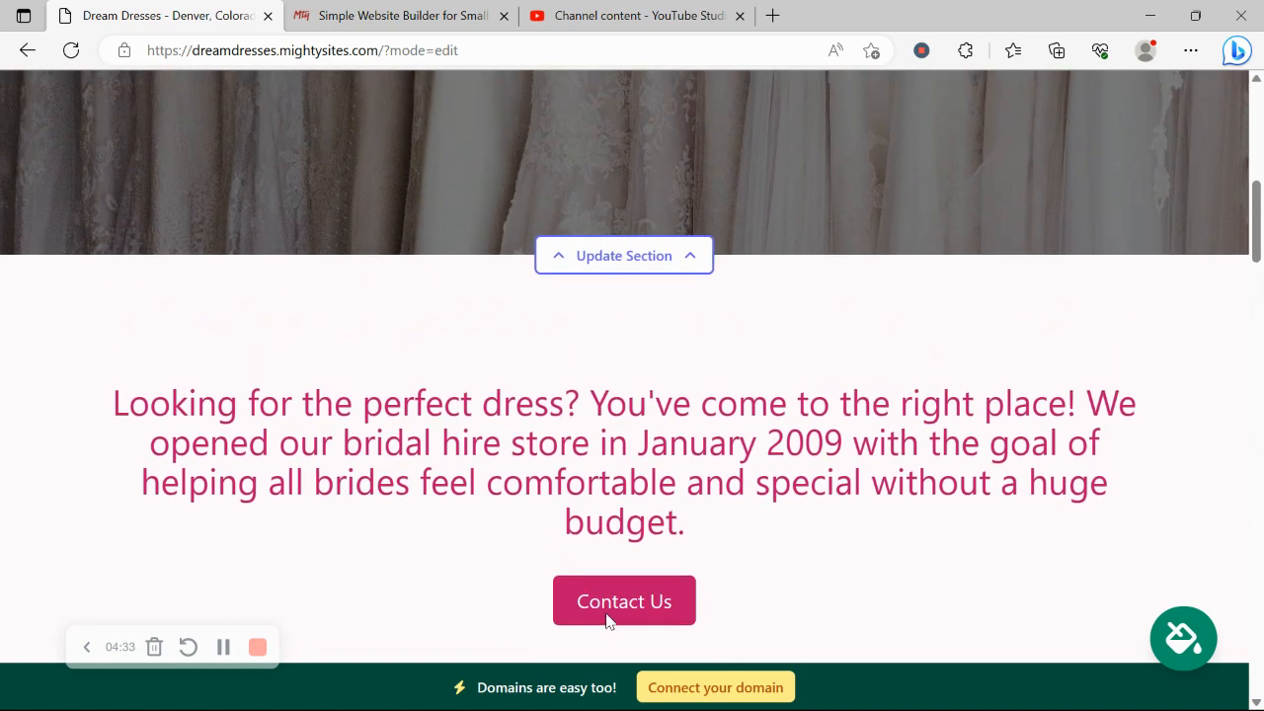
pyautogui.scroll(-5, 608, 620)
pyautogui.scroll(-9, 607, 621)
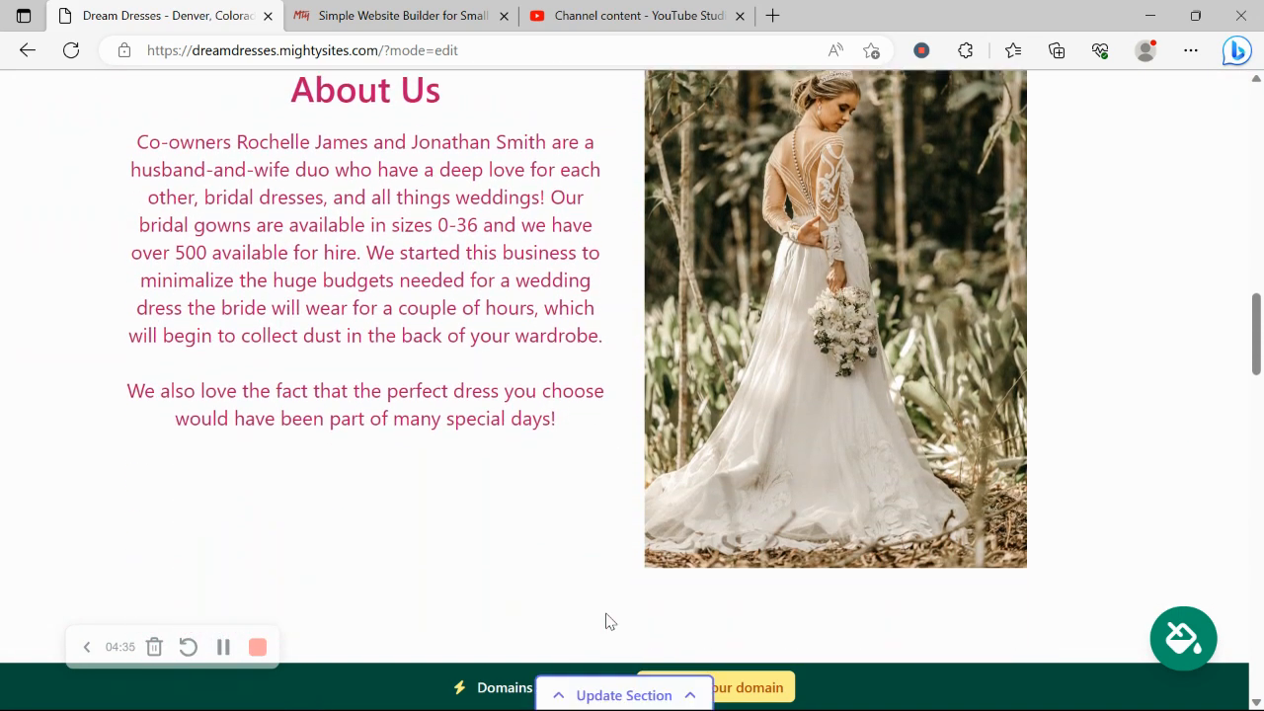
pyautogui.scroll(-9, 605, 620)
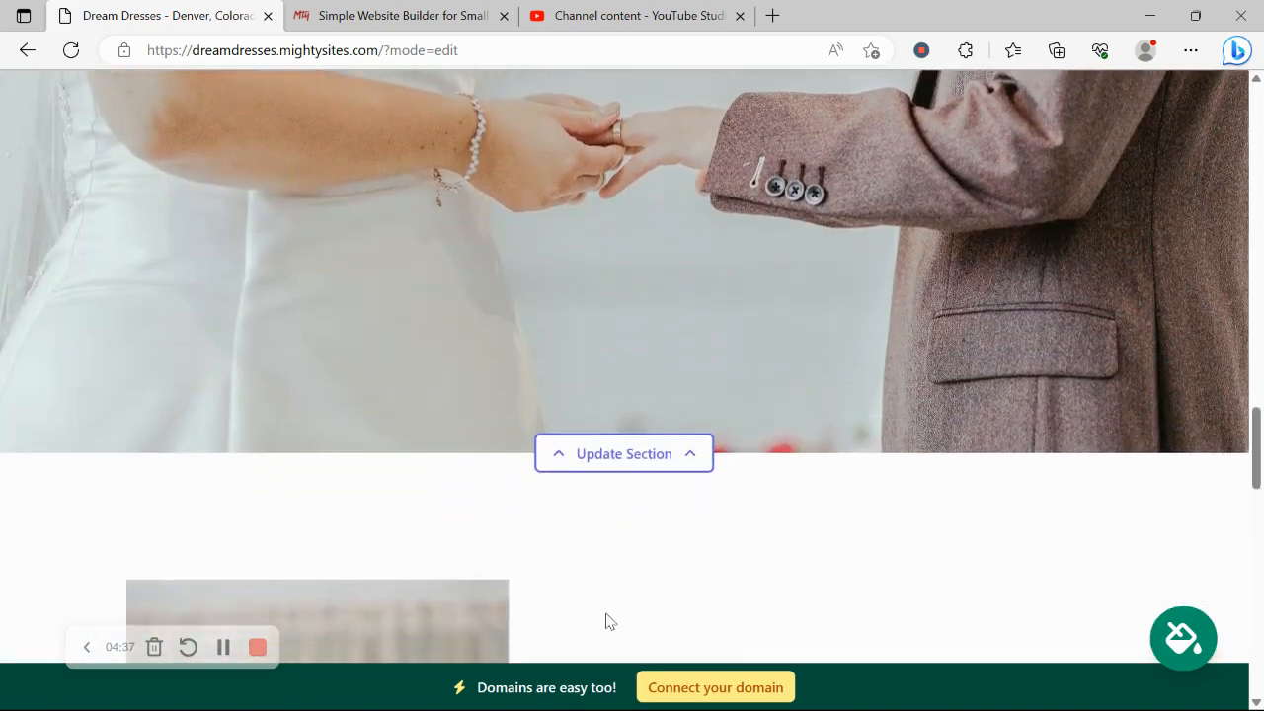
pyautogui.scroll(-8, 609, 620)
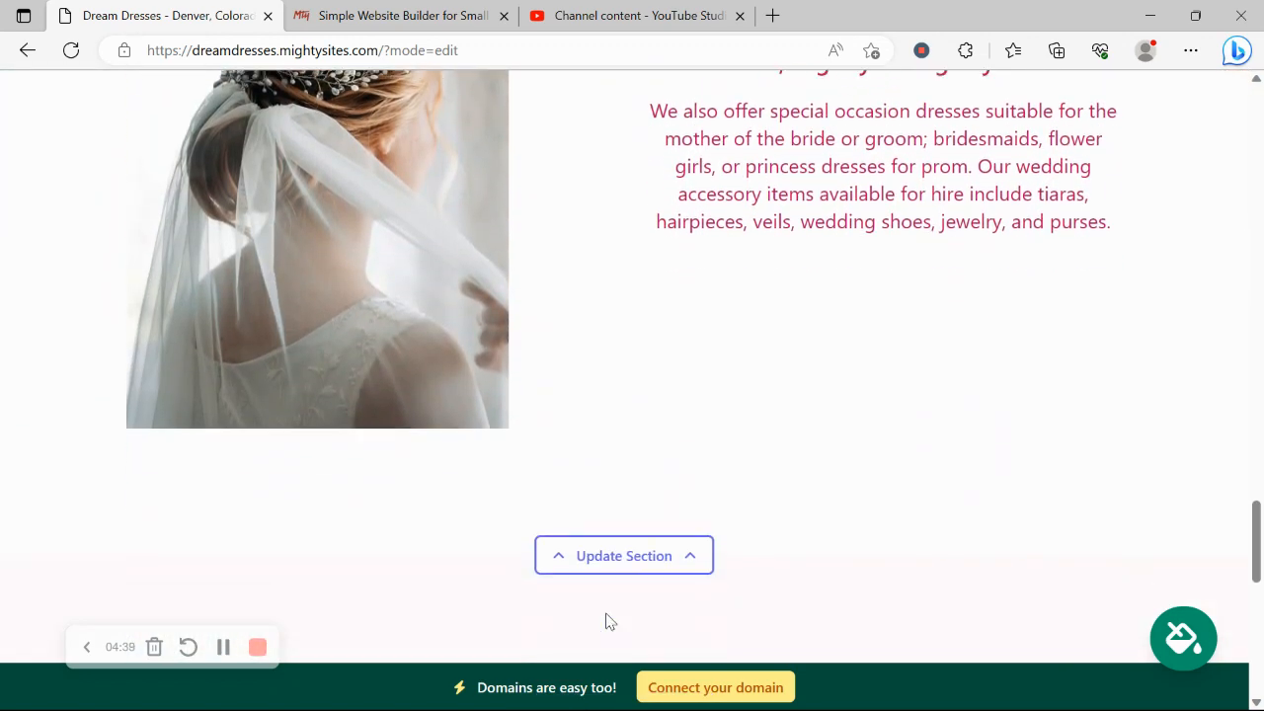
pyautogui.scroll(-2, 607, 621)
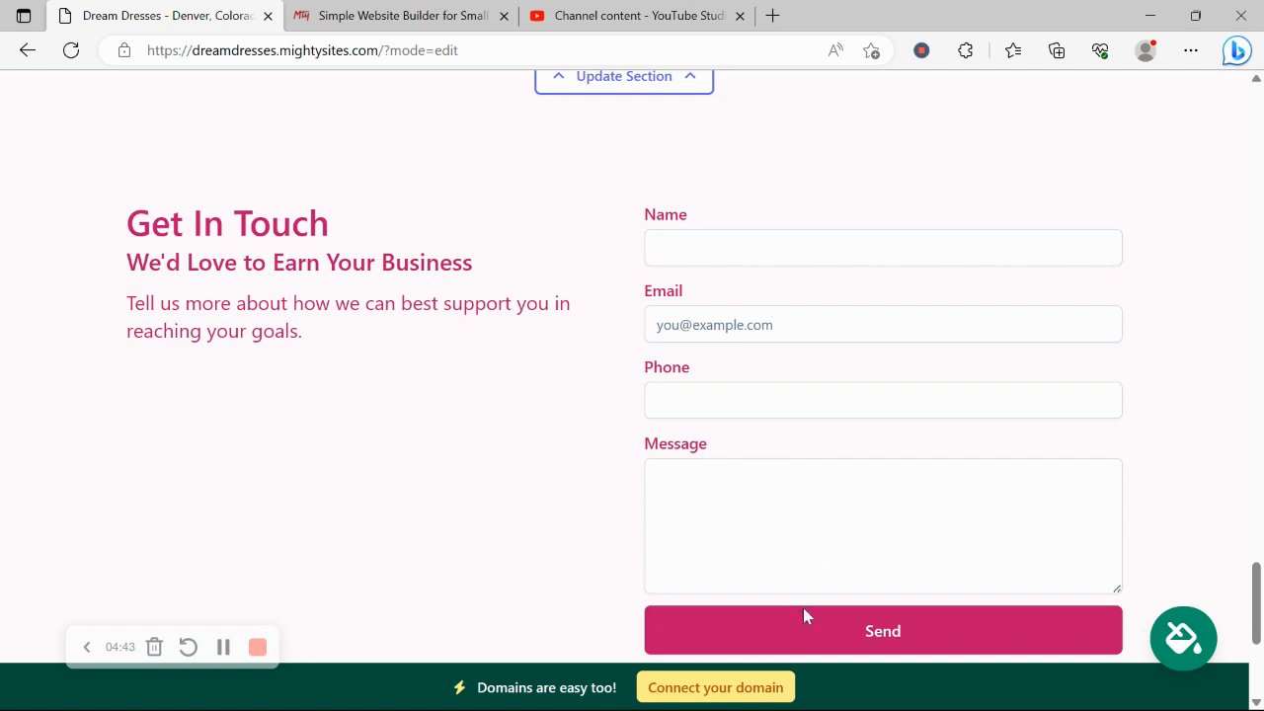
pyautogui.scroll(-1, 832, 544)
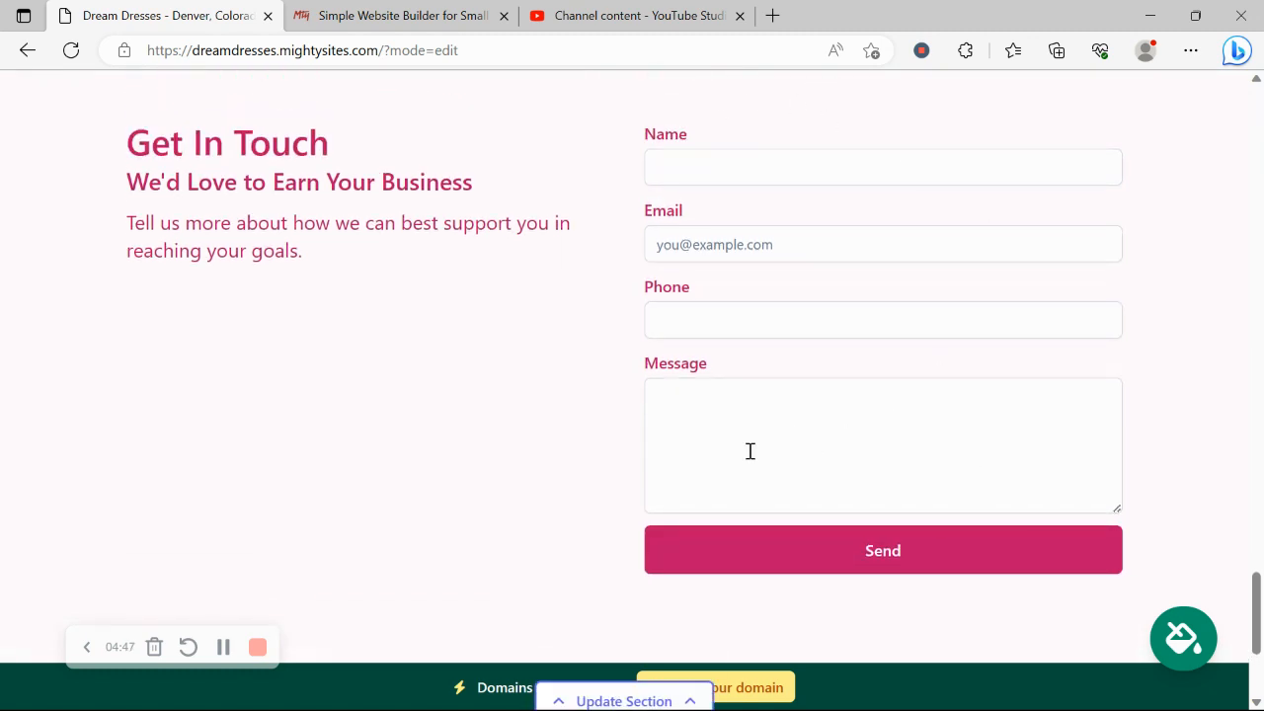
pyautogui.scroll(-3, 390, 426)
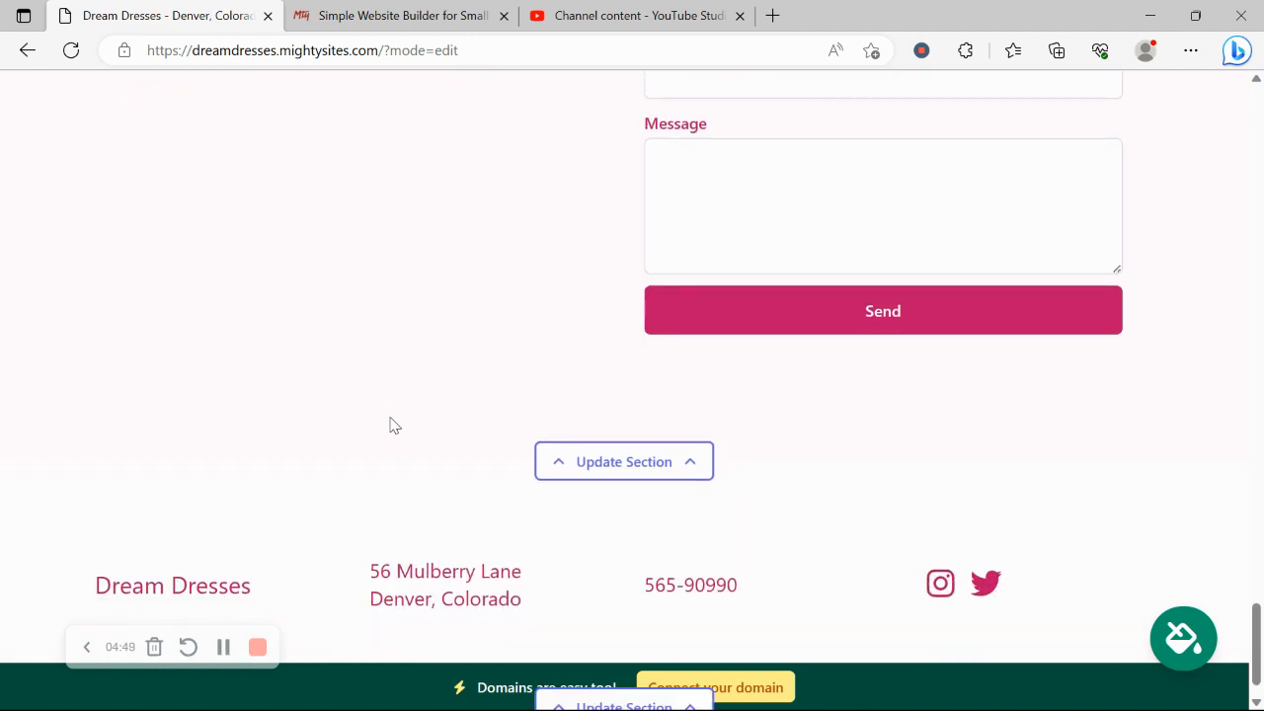
pyautogui.scroll(3, 391, 426)
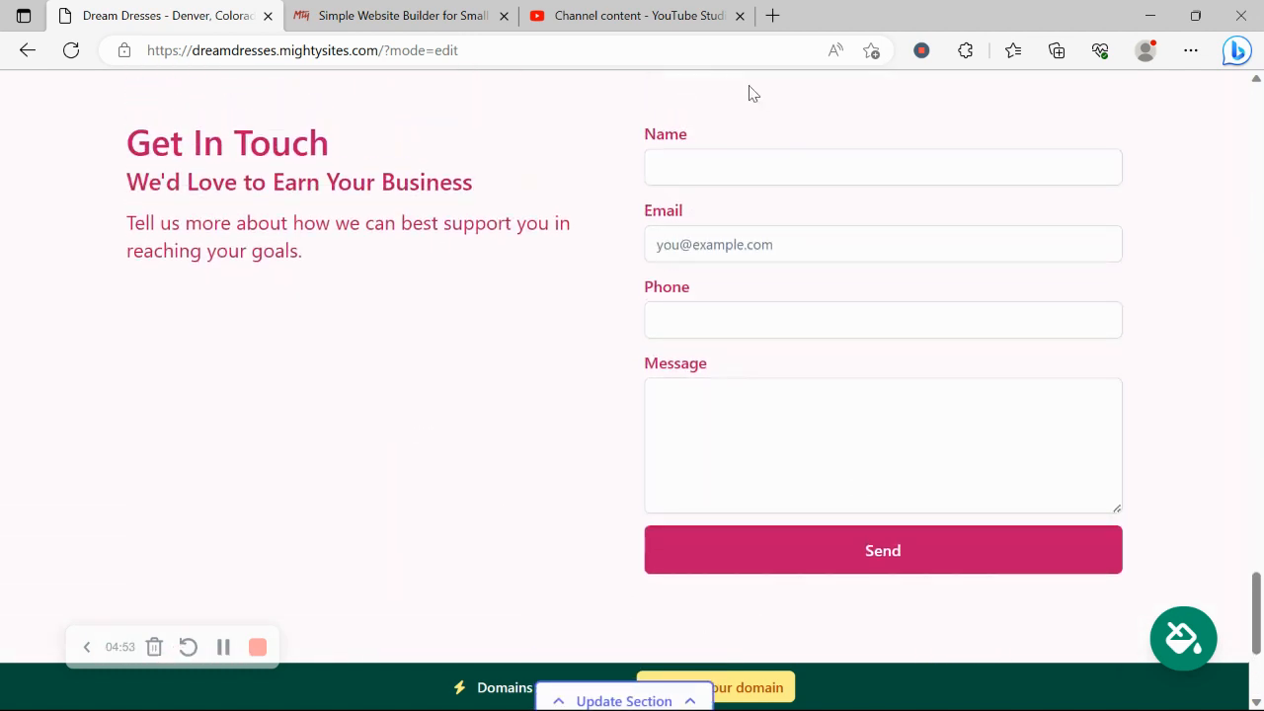
pyautogui.scroll(-3, 749, 93)
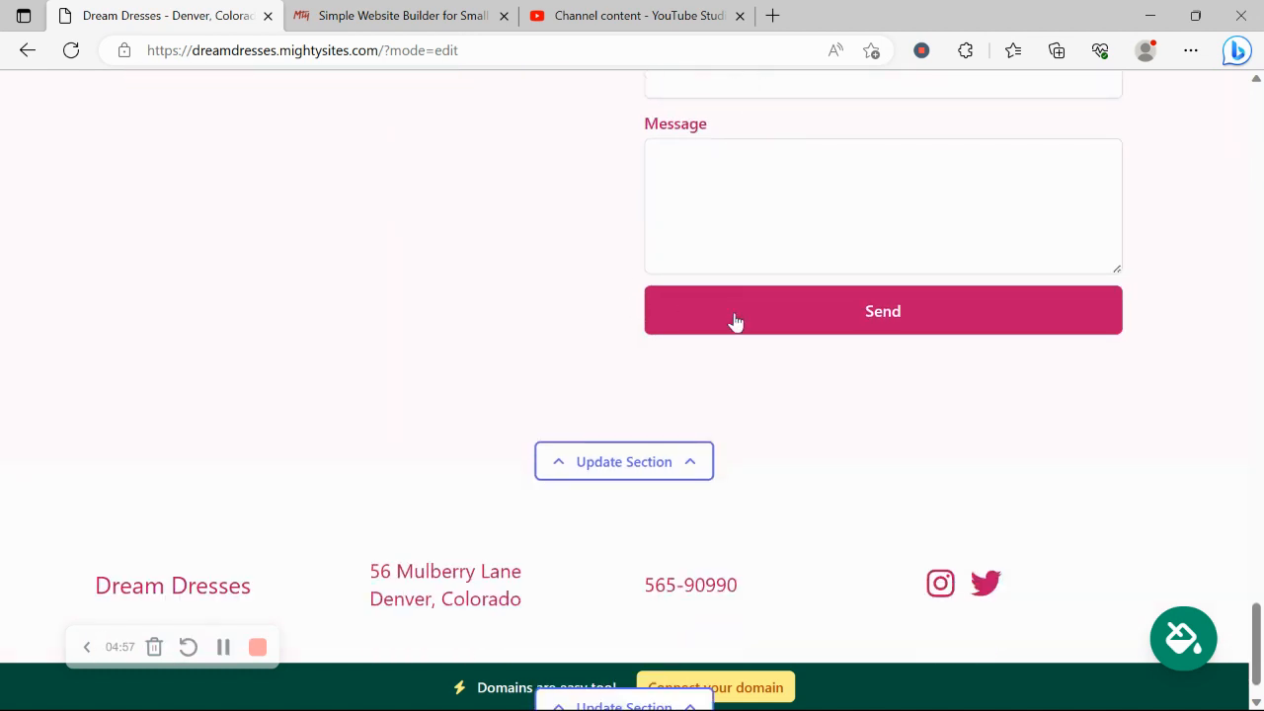
pyautogui.scroll(-1, 734, 323)
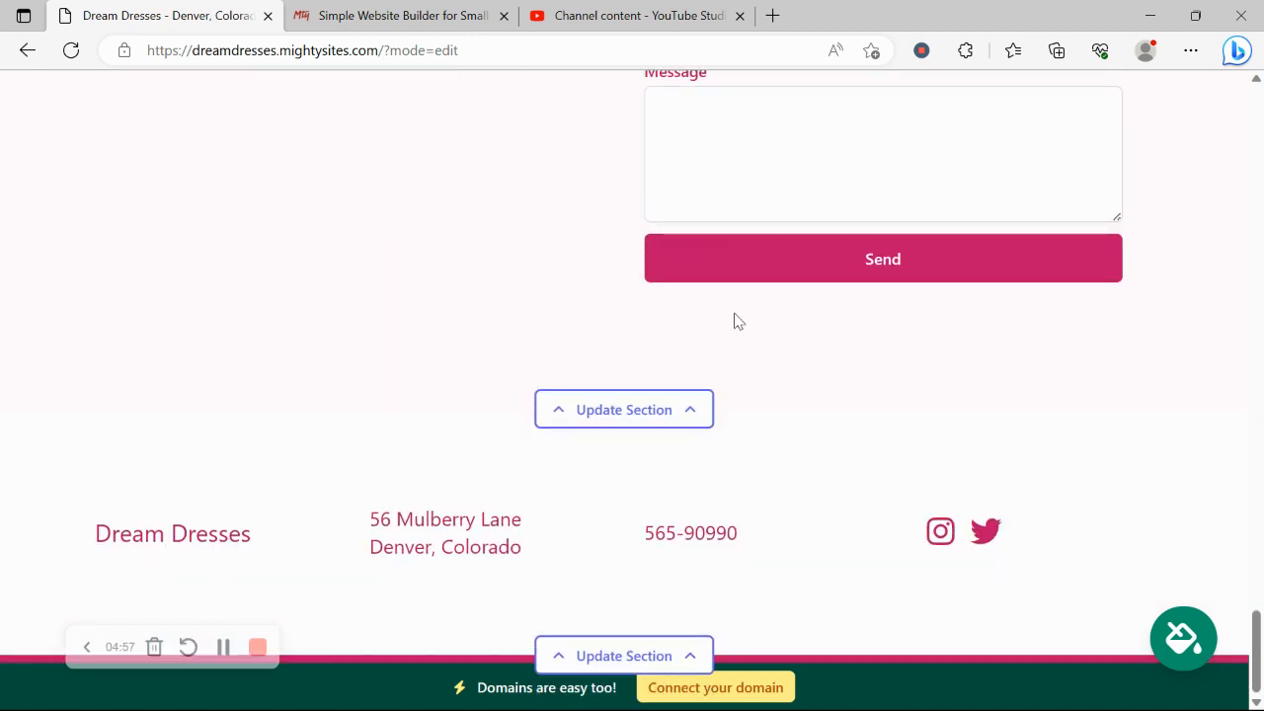
# Step: Open the 'Connect your domain' page from the bottom banner
pyautogui.click(758, 689)
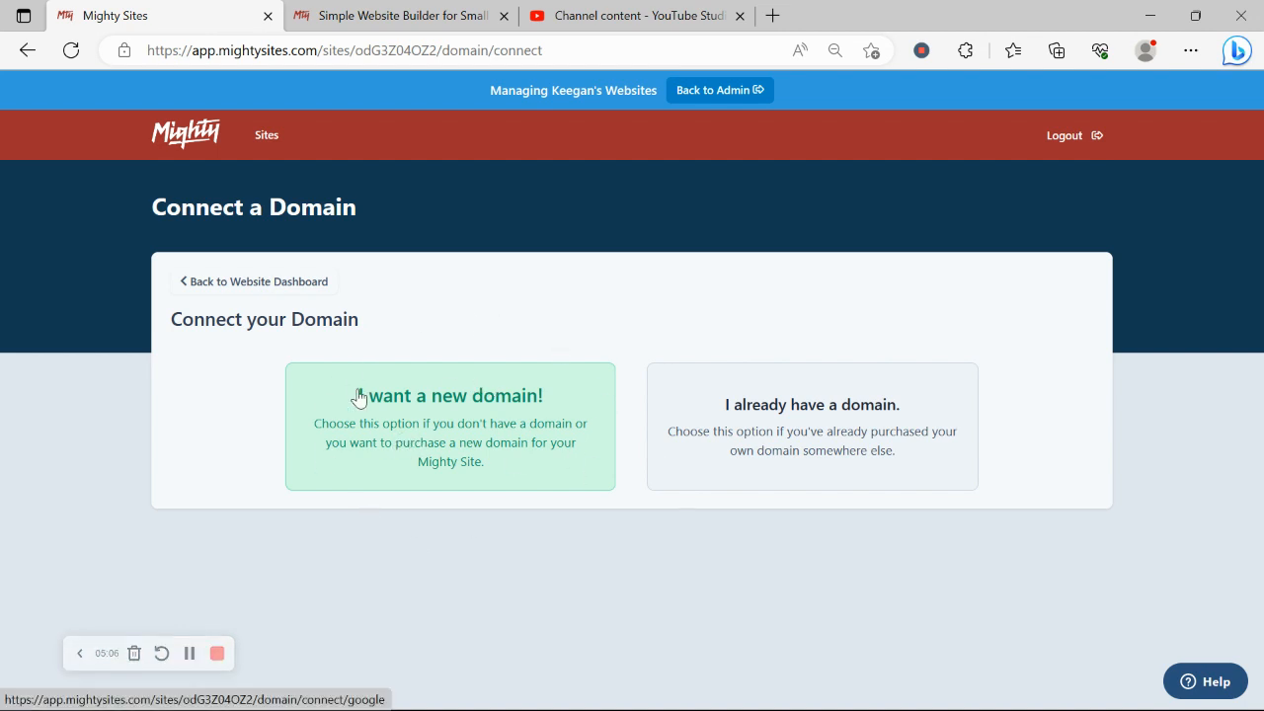
# Step: From the Dream Dresses dashboard, open the live site at dreamdresses.mightysites.com in a new tab
pyautogui.click(283, 288)
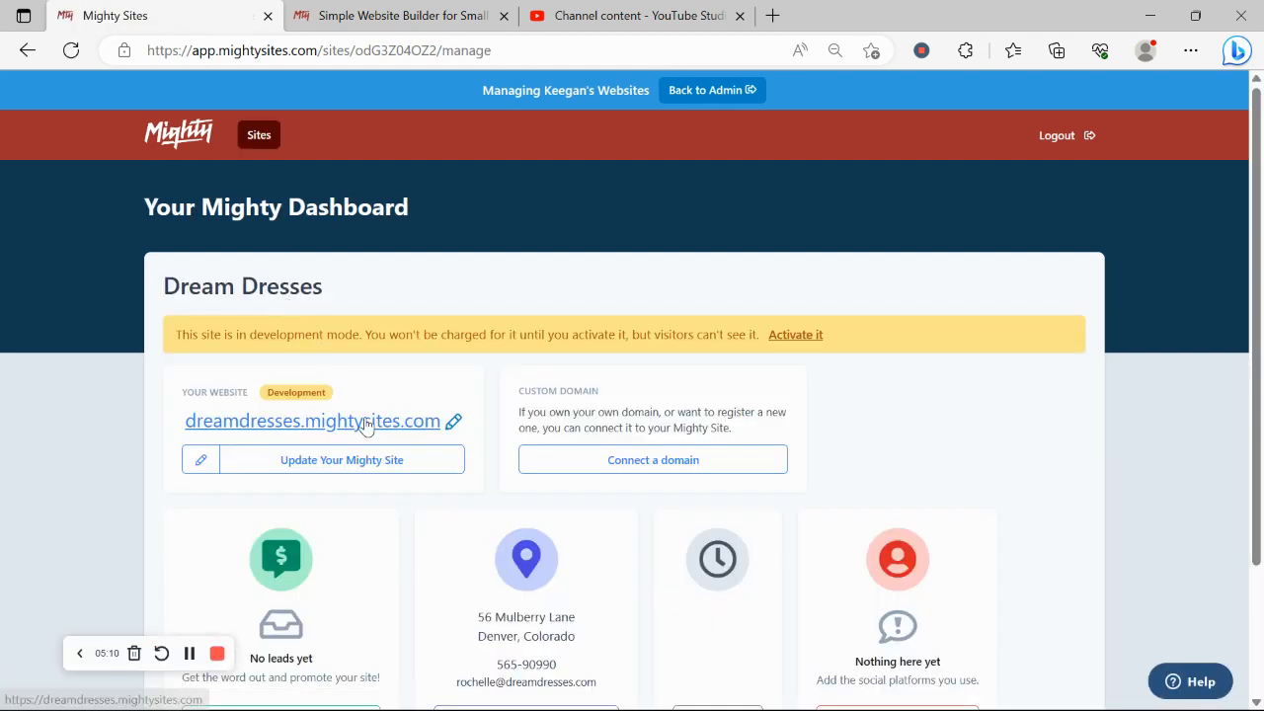
pyautogui.scroll(-2, 366, 424)
pyautogui.scroll(1, 367, 424)
pyautogui.scroll(-1, 367, 425)
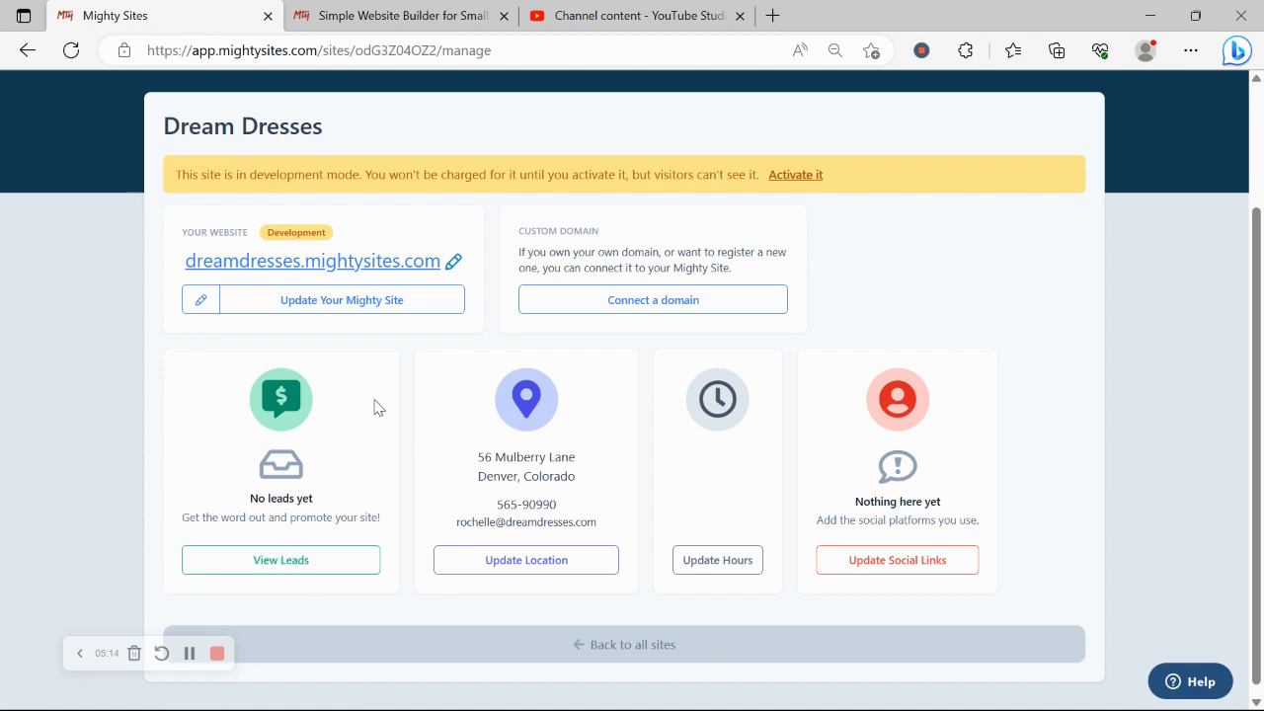
pyautogui.scroll(3, 246, 347)
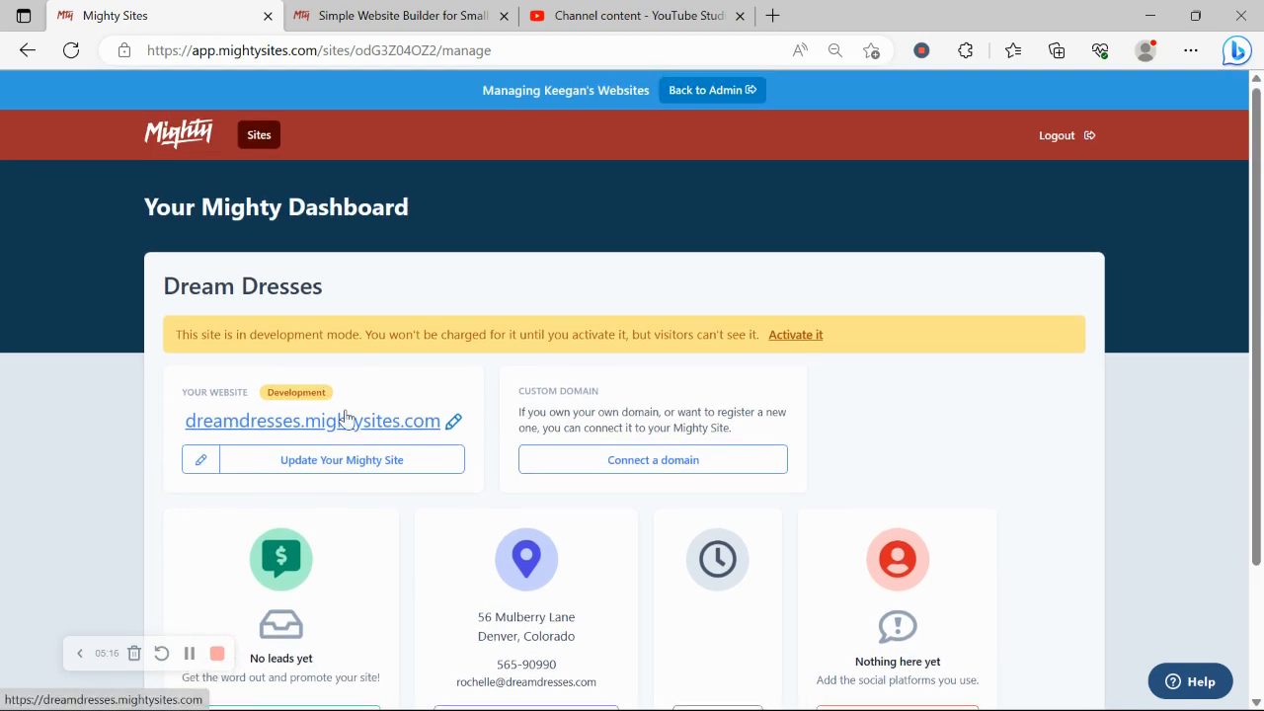
pyautogui.click(343, 418)
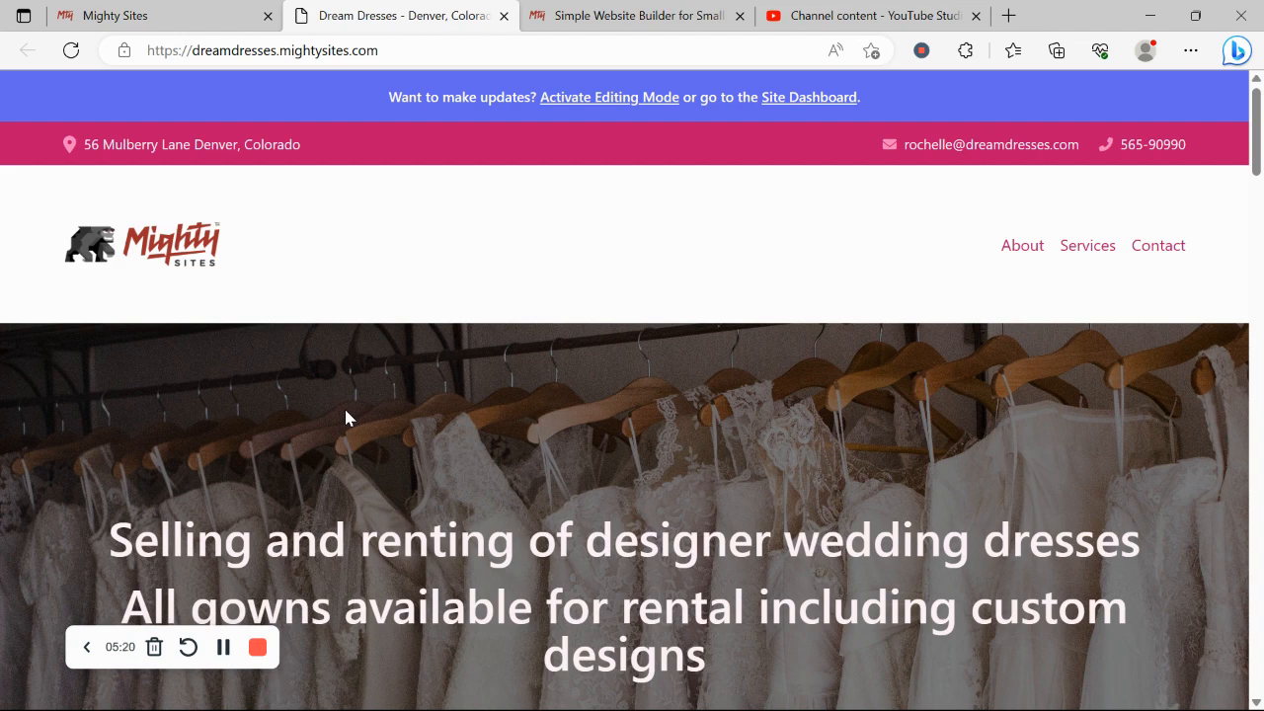
pyautogui.scroll(-2, 345, 418)
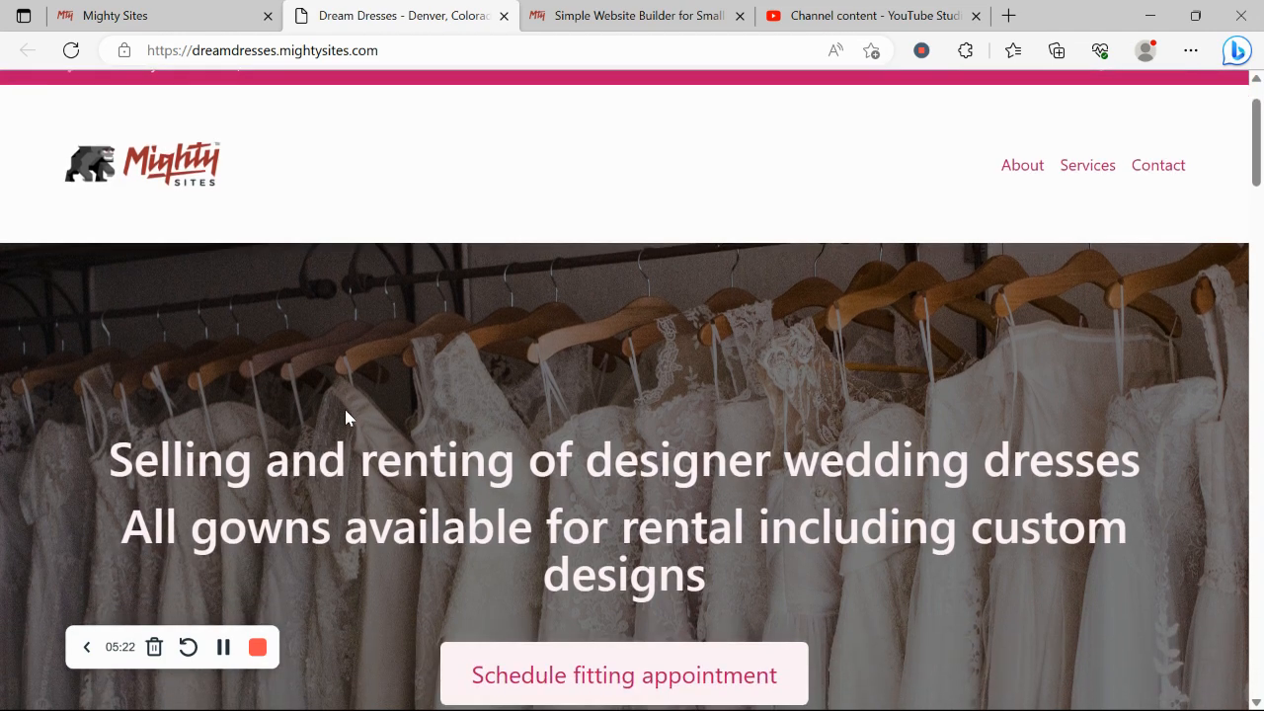